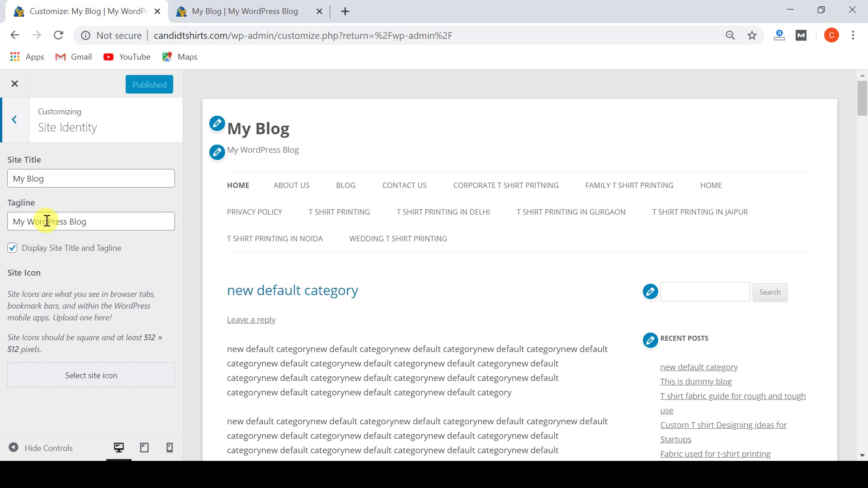
Step: Set the site title to "Candid T-shirts" and the tagline to "No-1 Online T-Shirt Shop"
{"action": "triple_click", "coordinate": [24, 182]}
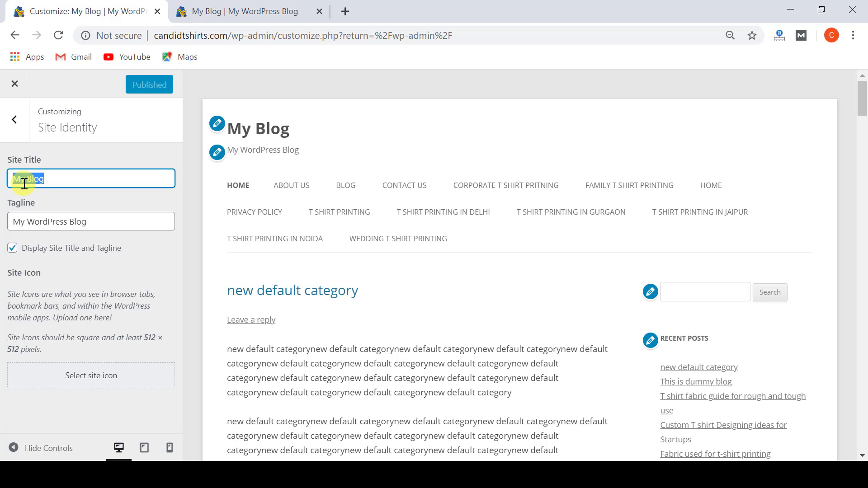
{"action": "type", "text": "Candid T-shirts"}
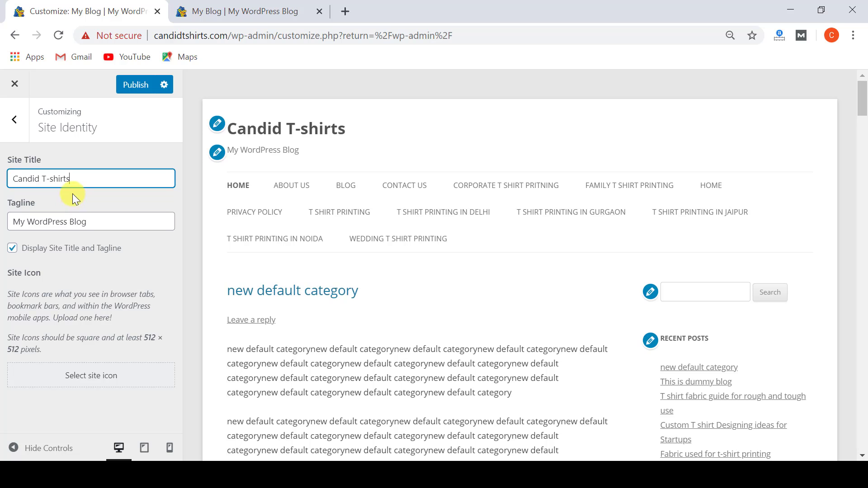
{"action": "triple_click", "coordinate": [64, 221]}
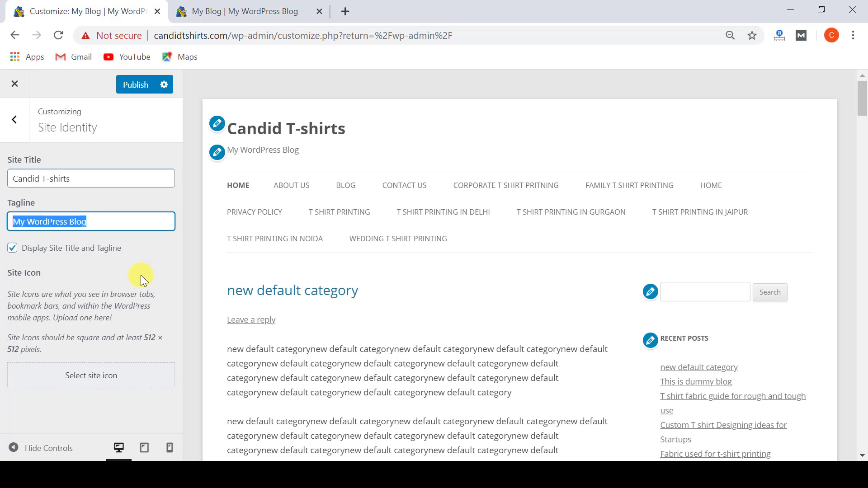
{"action": "key", "text": "BackSpace"}
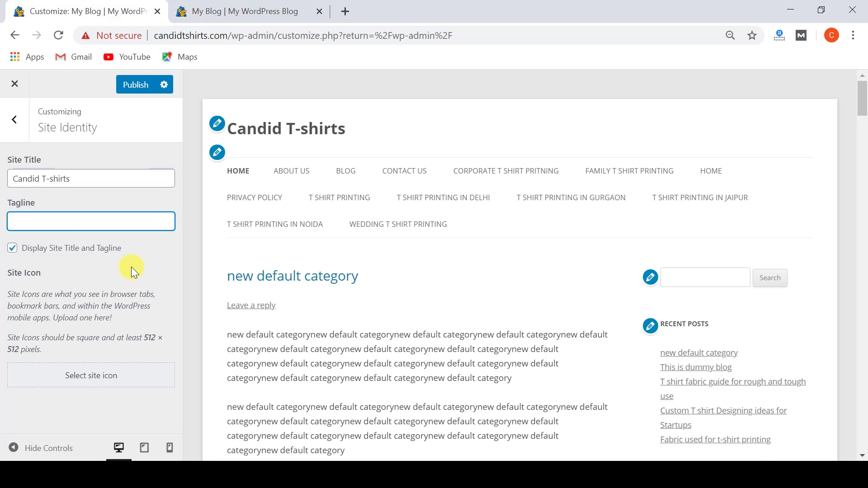
{"action": "type", "text": "No-1 Online T-Shirt Shop"}
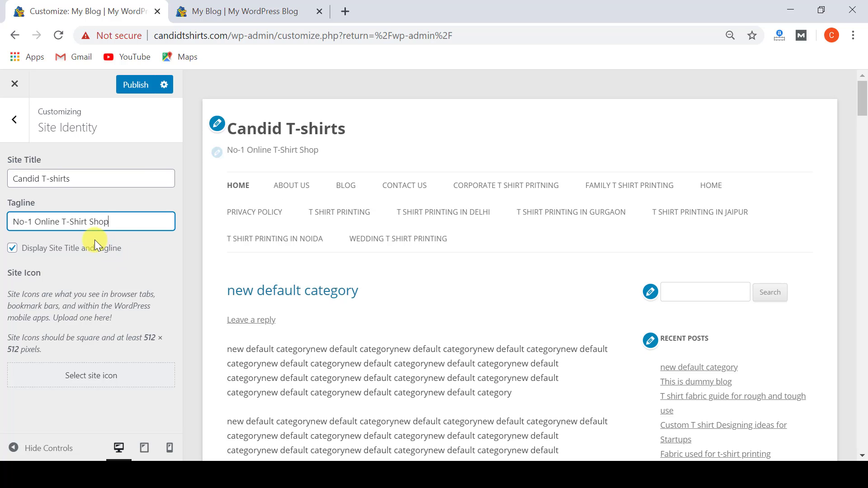
{"action": "left_click", "coordinate": [84, 234]}
{"action": "left_click_drag", "start_coordinate": [112, 229], "coordinate": [10, 221]}
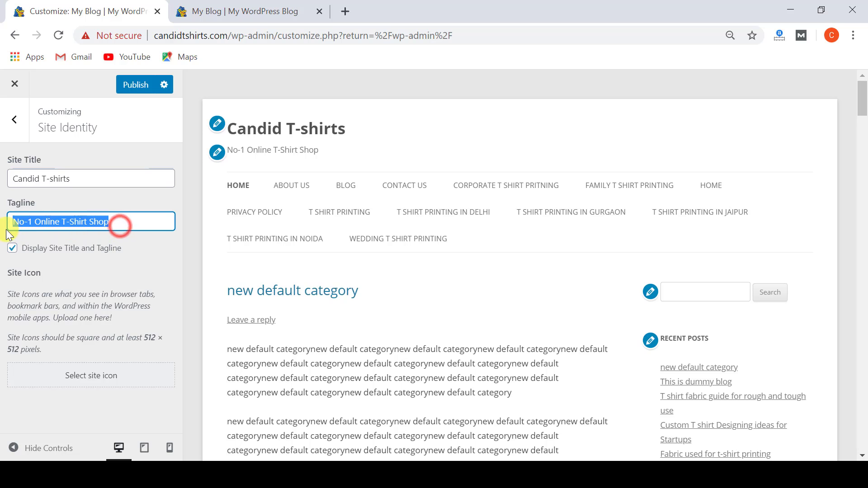
{"action": "left_click", "coordinate": [74, 226]}
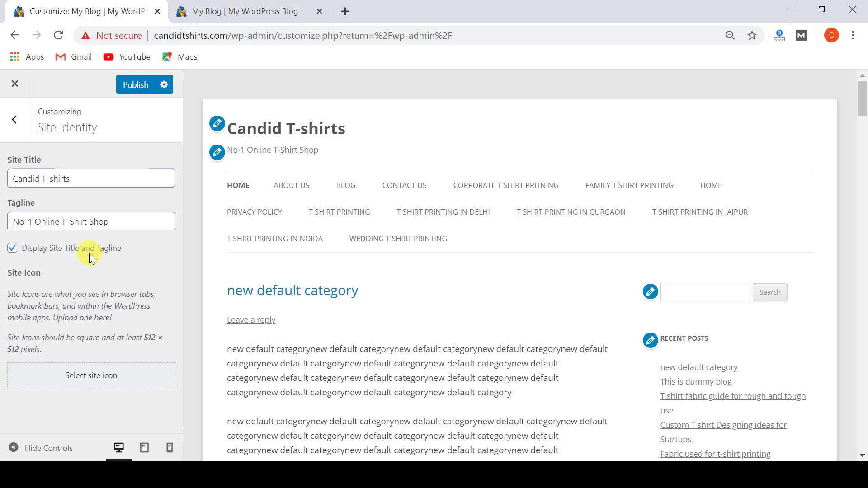
{"action": "key", "text": "Tab"}
Step: Turn the display of the site title and tagline off and back on to compare the preview
{"action": "left_click", "coordinate": [14, 250]}
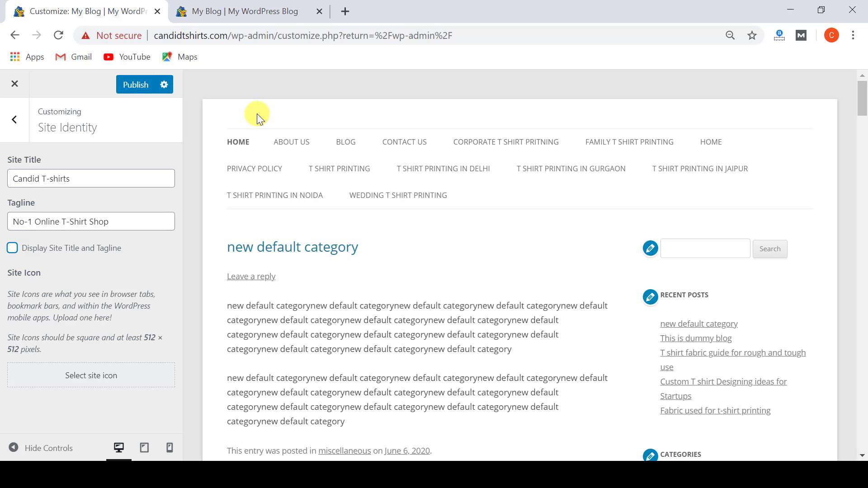
{"action": "left_click", "coordinate": [12, 249]}
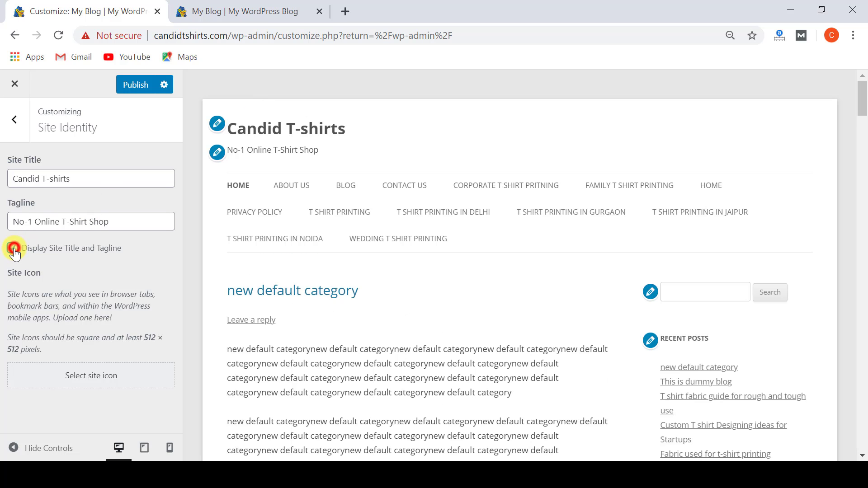
{"action": "left_click", "coordinate": [114, 259]}
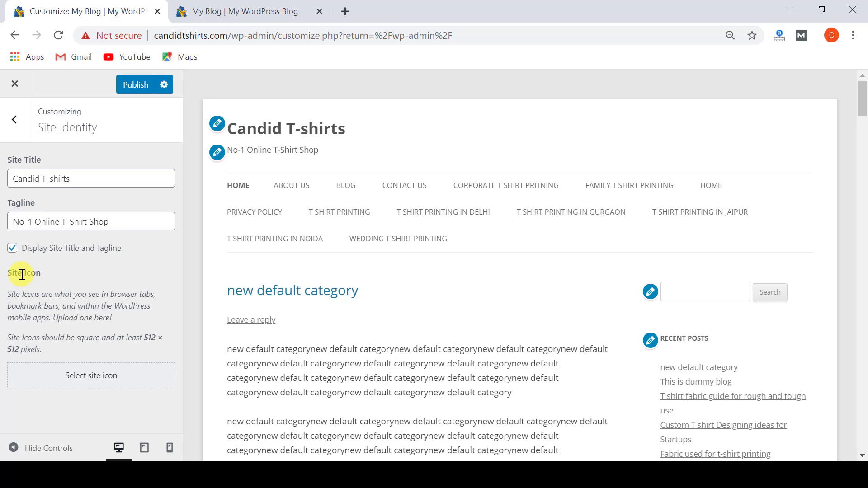
Step: Upload the tshirt image from the Logo Files folder as the site icon and publish the site identity changes
{"action": "left_click_drag", "start_coordinate": [144, 337], "coordinate": [150, 345]}
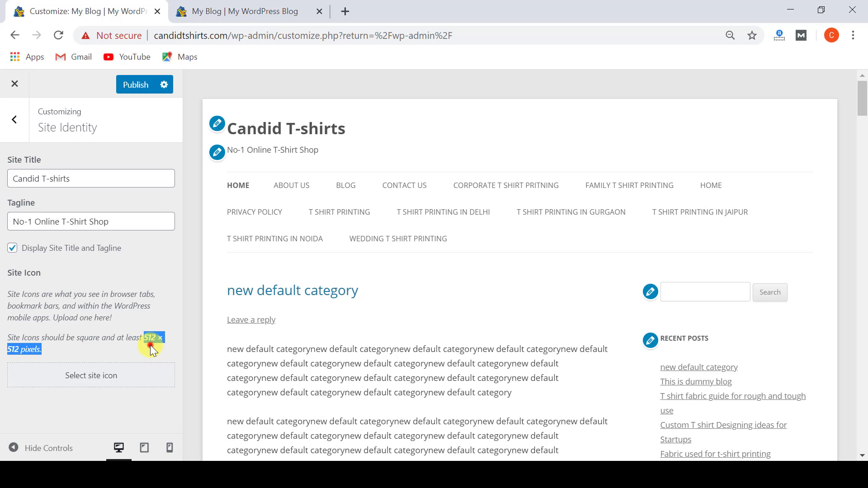
{"action": "left_click", "coordinate": [150, 346]}
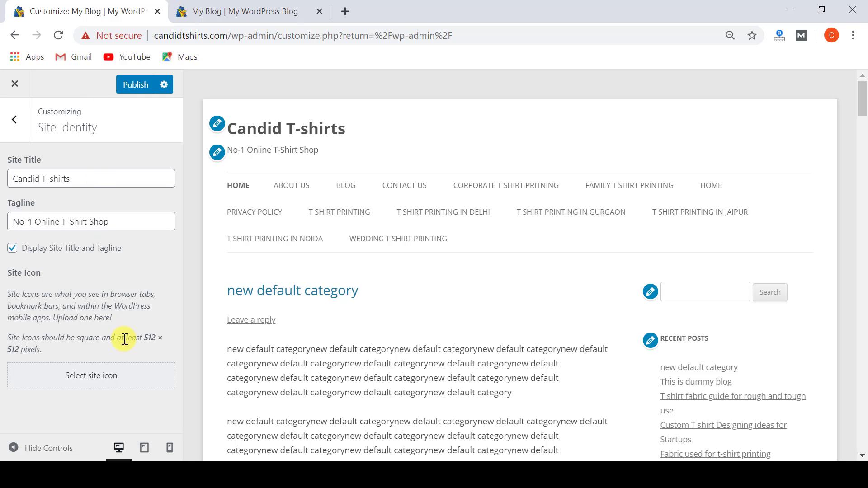
{"action": "left_click", "coordinate": [92, 378]}
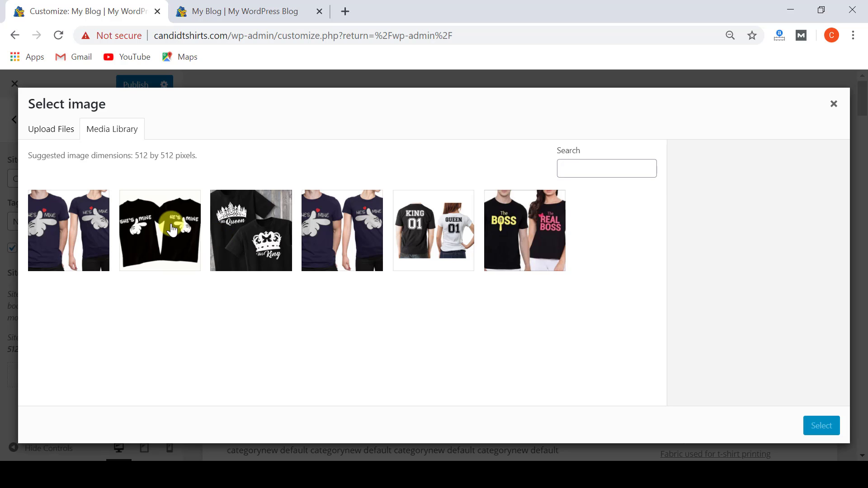
{"action": "left_click", "coordinate": [54, 132]}
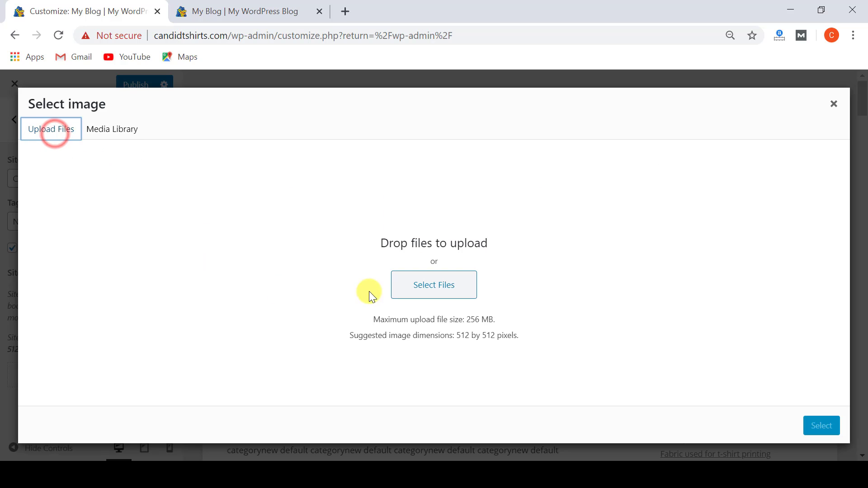
{"action": "left_click", "coordinate": [432, 287]}
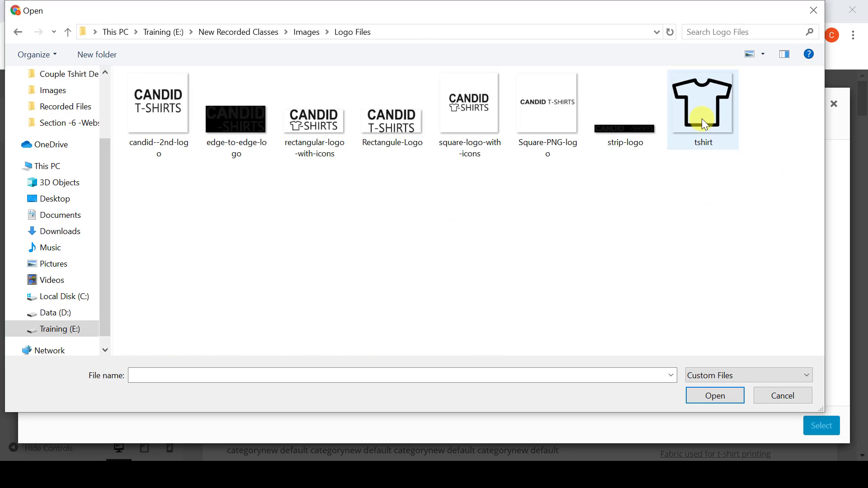
{"action": "left_click", "coordinate": [701, 119]}
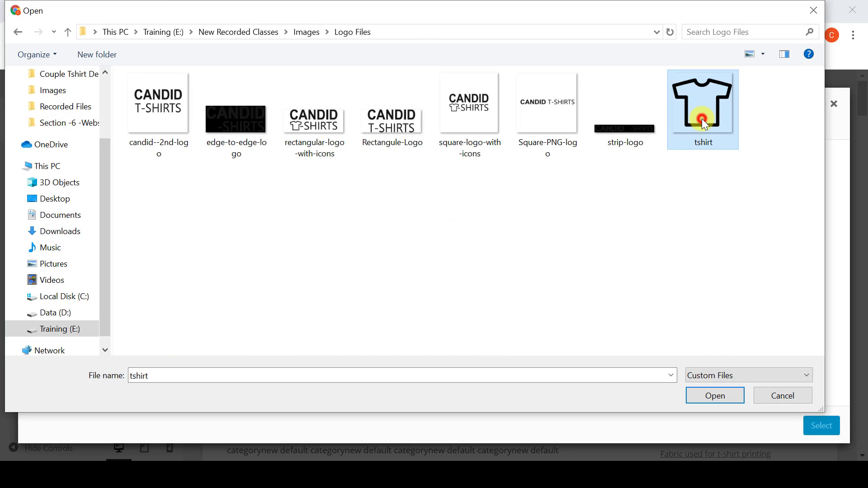
{"action": "left_click", "coordinate": [716, 397]}
{"action": "left_click", "coordinate": [819, 426]}
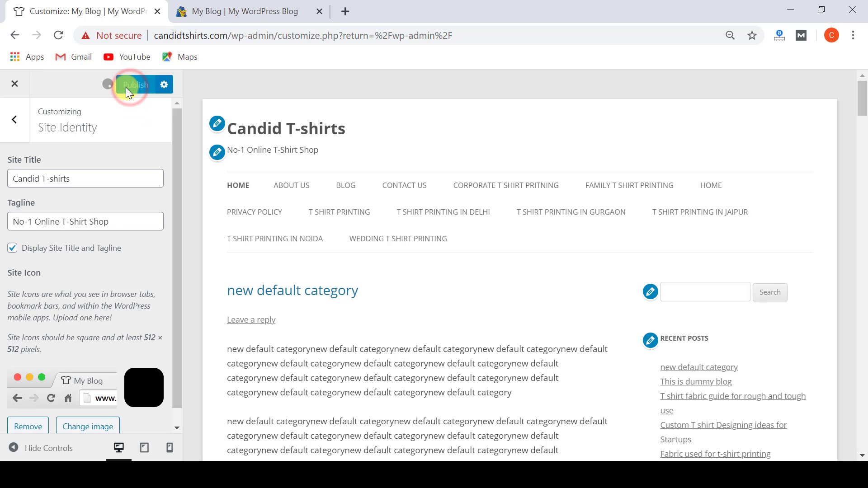
Step: Reload the live site to check its title, tagline and icon, and return to the customizer
{"action": "left_click", "coordinate": [236, 6]}
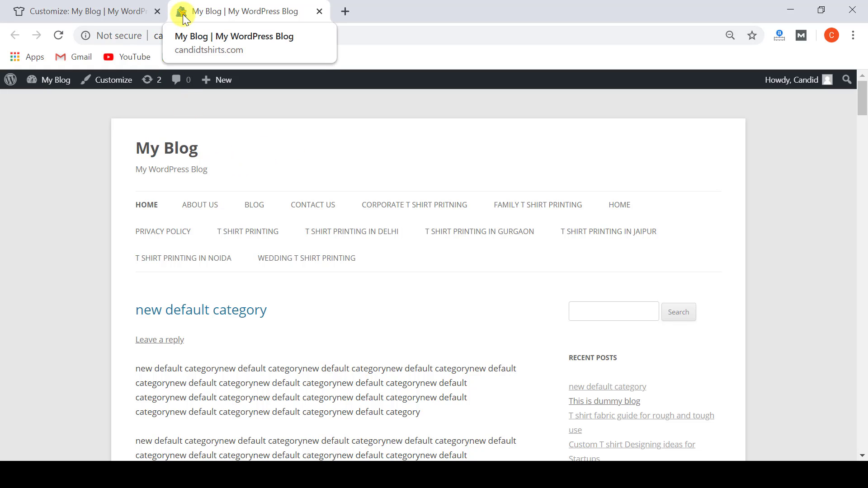
{"action": "left_click", "coordinate": [59, 36]}
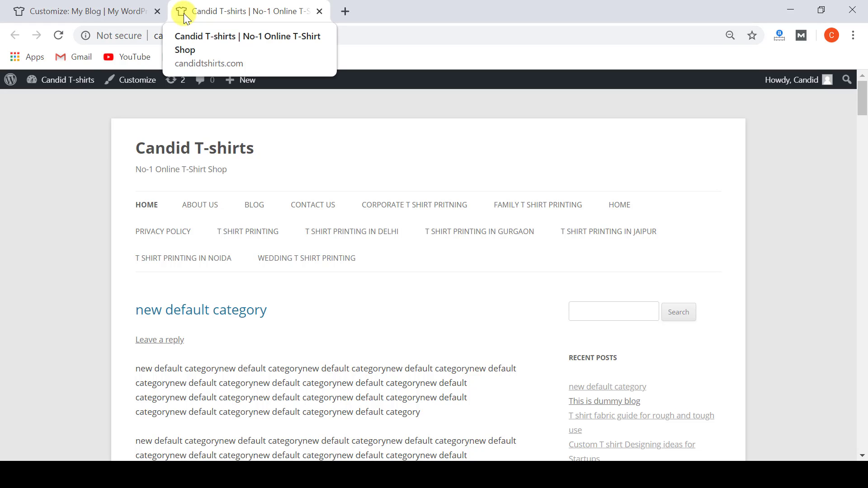
{"action": "left_click", "coordinate": [48, 11]}
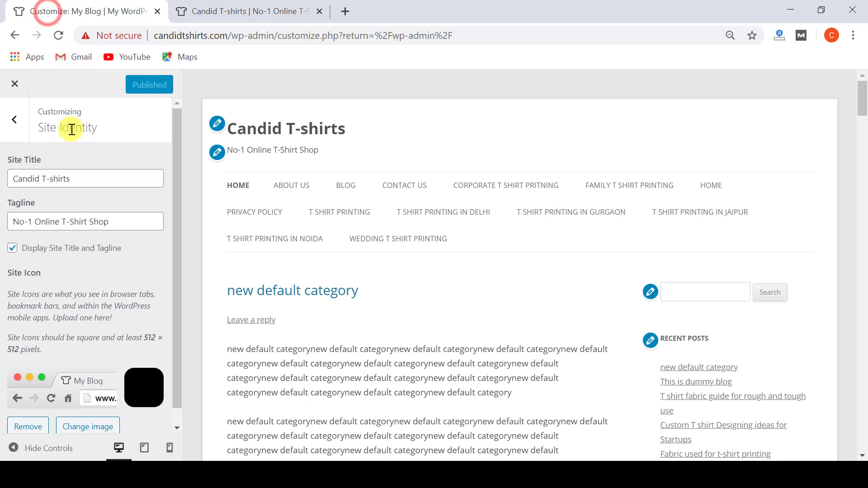
Step: Set the header text color to the blue preset #1e73be in the Colors settings
{"action": "left_click", "coordinate": [16, 121]}
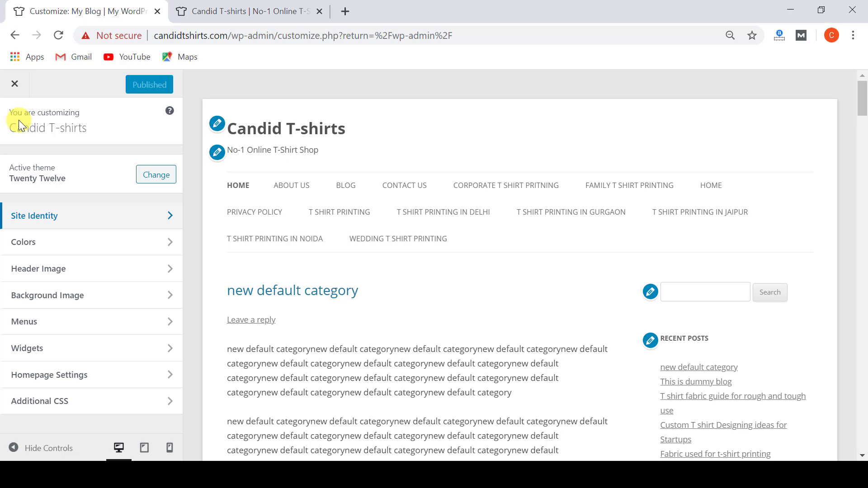
{"action": "left_click", "coordinate": [61, 248]}
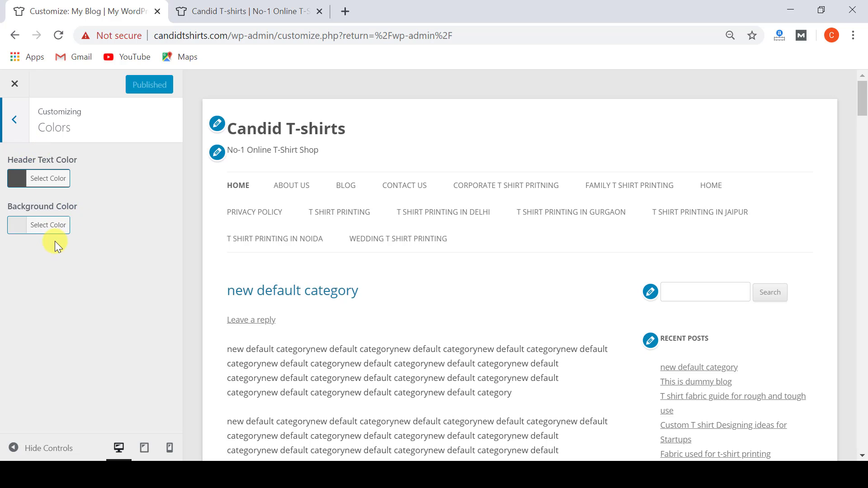
{"action": "left_click", "coordinate": [13, 121]}
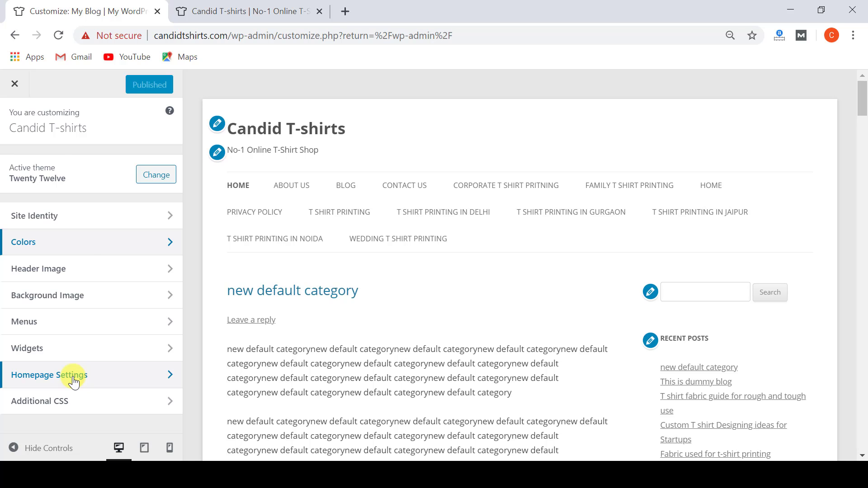
{"action": "left_click", "coordinate": [79, 243]}
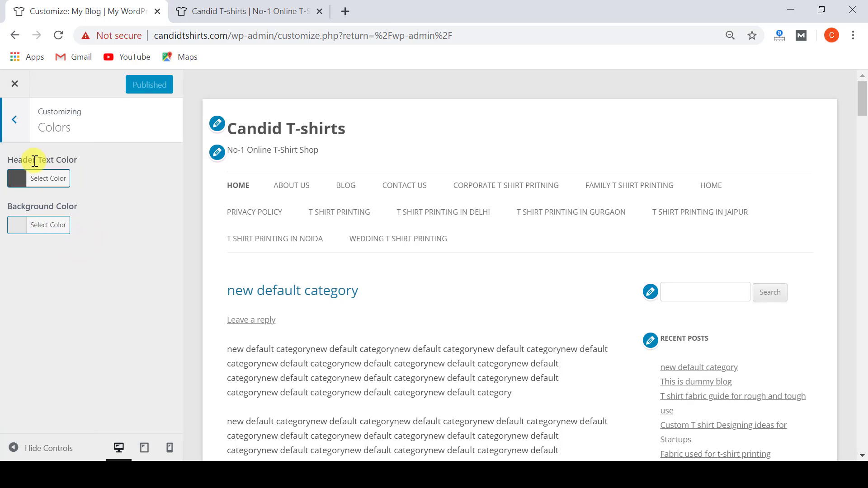
{"action": "left_click", "coordinate": [18, 189]}
{"action": "left_click", "coordinate": [105, 321]}
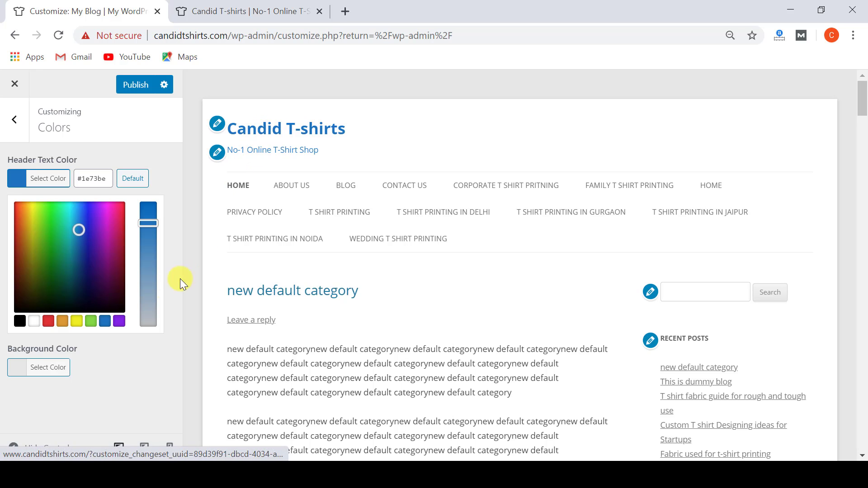
{"action": "left_click", "coordinate": [118, 322]}
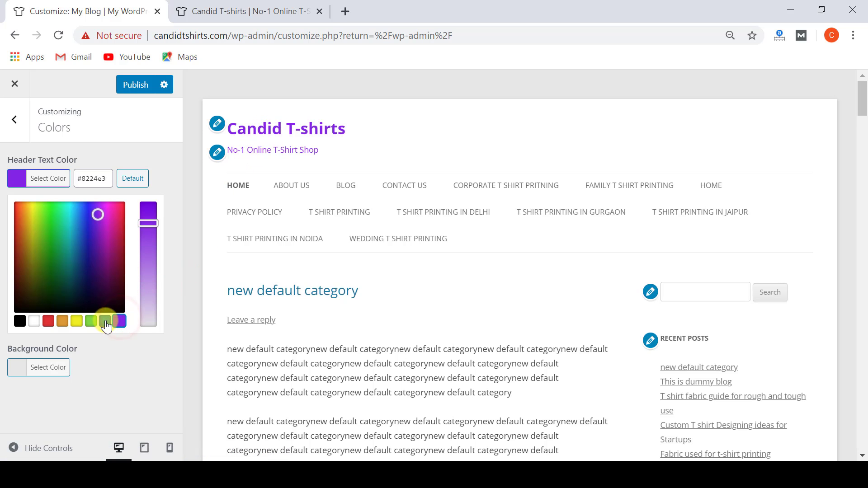
{"action": "left_click", "coordinate": [105, 321]}
{"action": "left_click", "coordinate": [146, 158]}
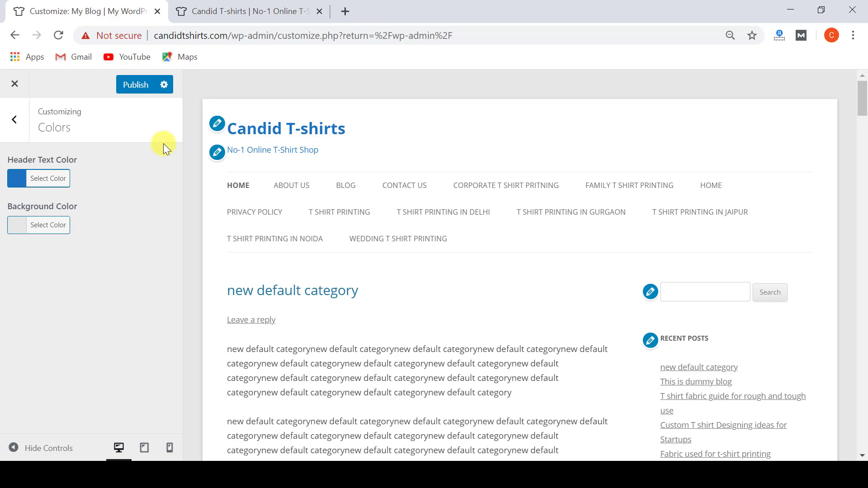
Step: Set the site's background color to the blue preset #1e73be and review the page preview
{"action": "left_click", "coordinate": [20, 230]}
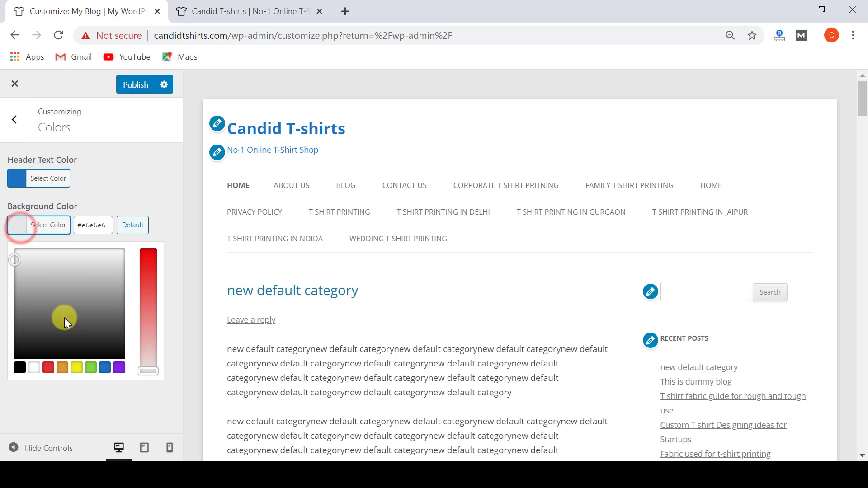
{"action": "left_click", "coordinate": [105, 371]}
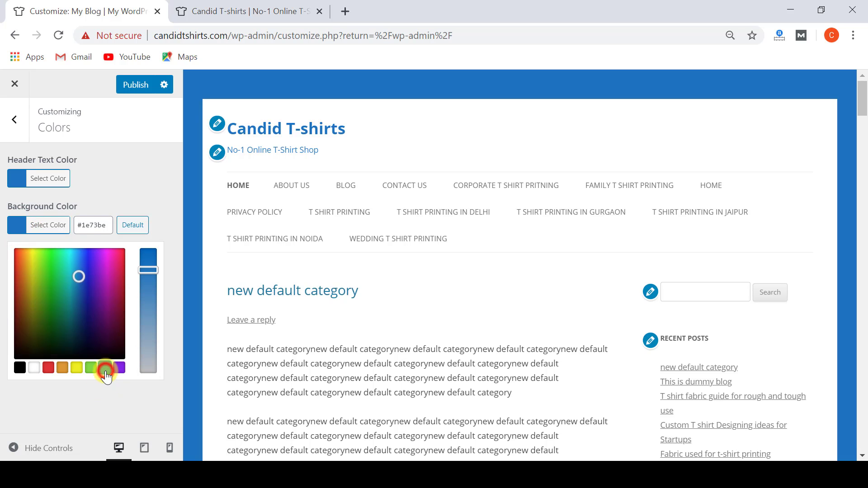
{"action": "left_click", "coordinate": [102, 183]}
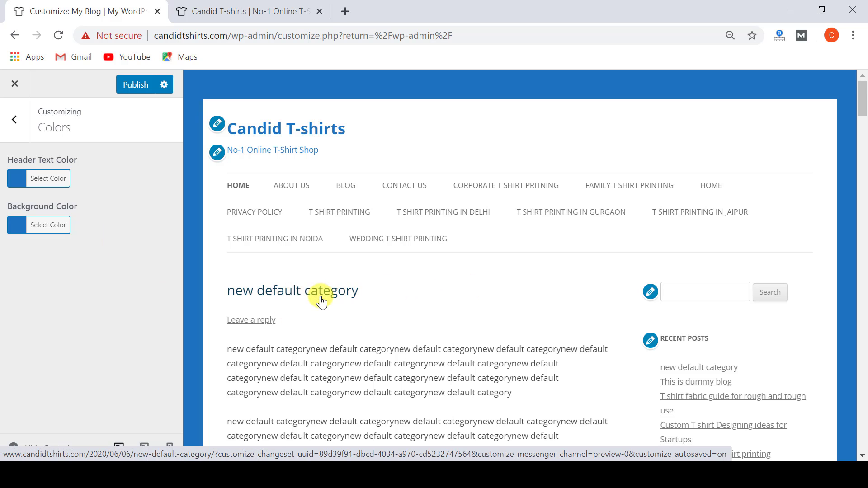
{"action": "scroll", "coordinate": [330, 303], "scroll_direction": "down", "scroll_amount": 3}
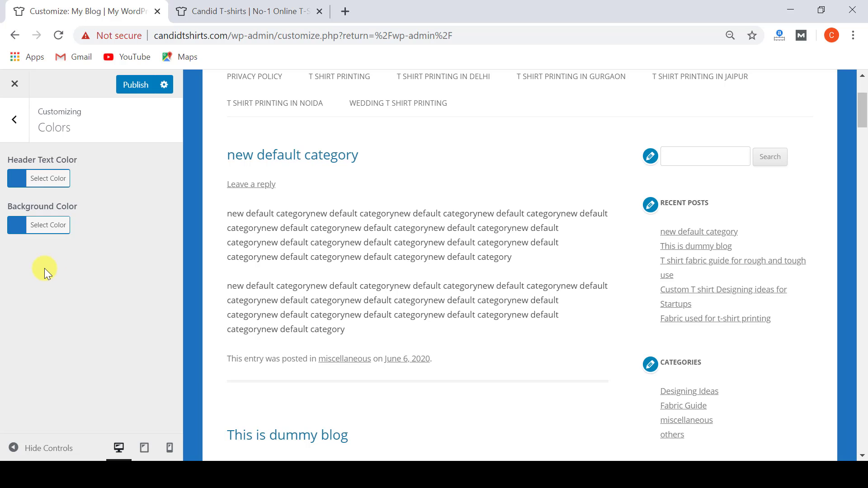
Step: Open the Header Image settings and examine the recommended header image size
{"action": "left_click", "coordinate": [16, 121]}
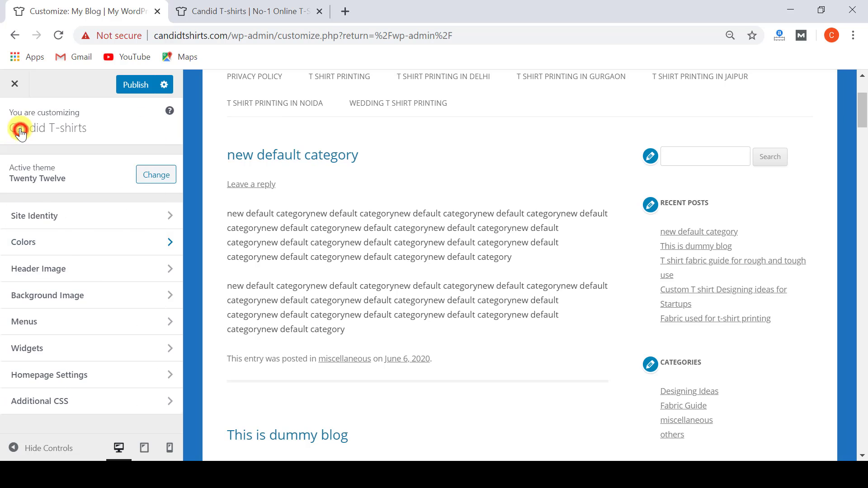
{"action": "left_click", "coordinate": [74, 278]}
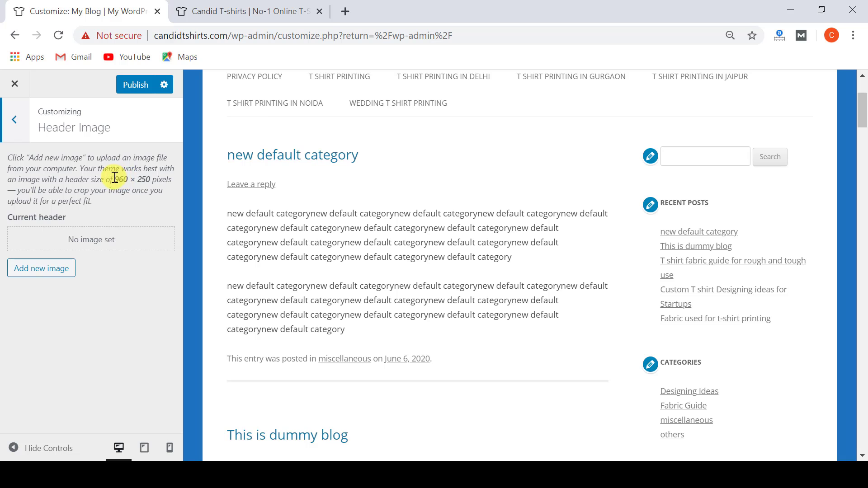
{"action": "left_click_drag", "start_coordinate": [113, 178], "coordinate": [149, 178]}
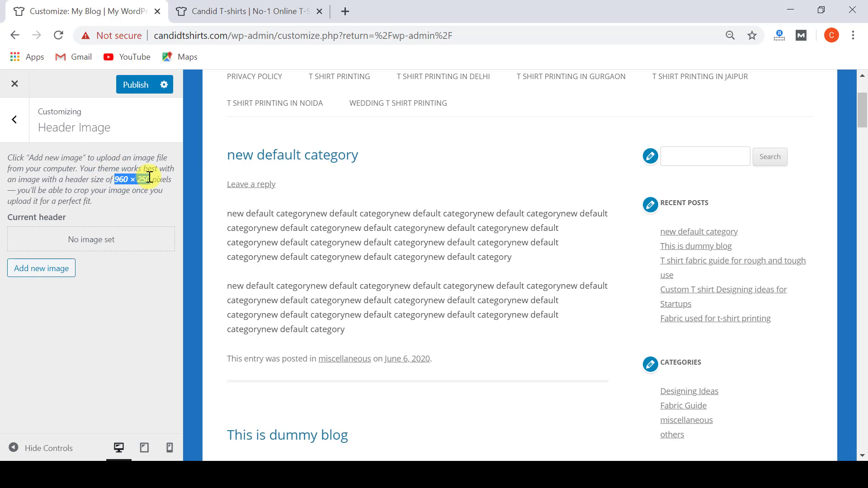
{"action": "left_click", "coordinate": [150, 177]}
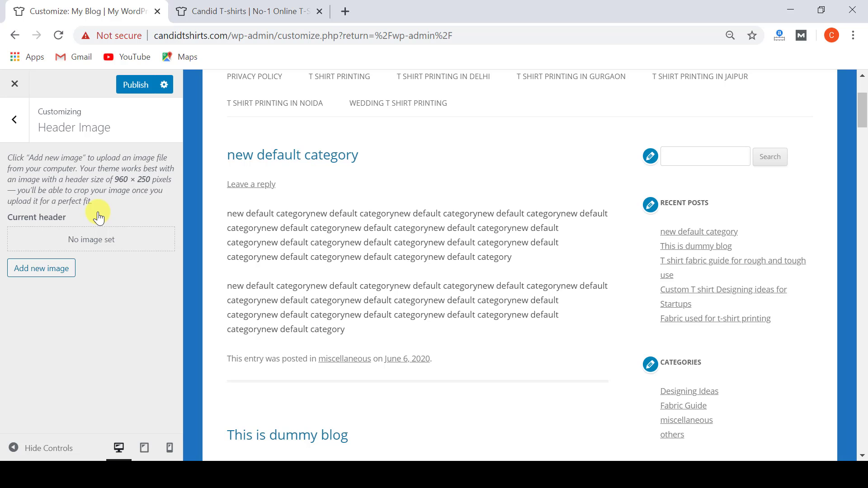
Step: Start adding a new header image and check the suggested image dimensions in the image chooser
{"action": "scroll", "coordinate": [236, 258], "scroll_direction": "up", "scroll_amount": 3}
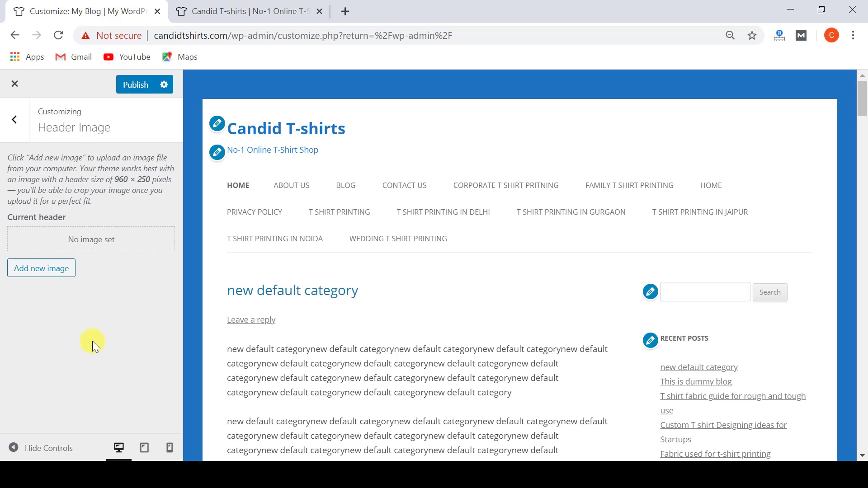
{"action": "left_click", "coordinate": [43, 277]}
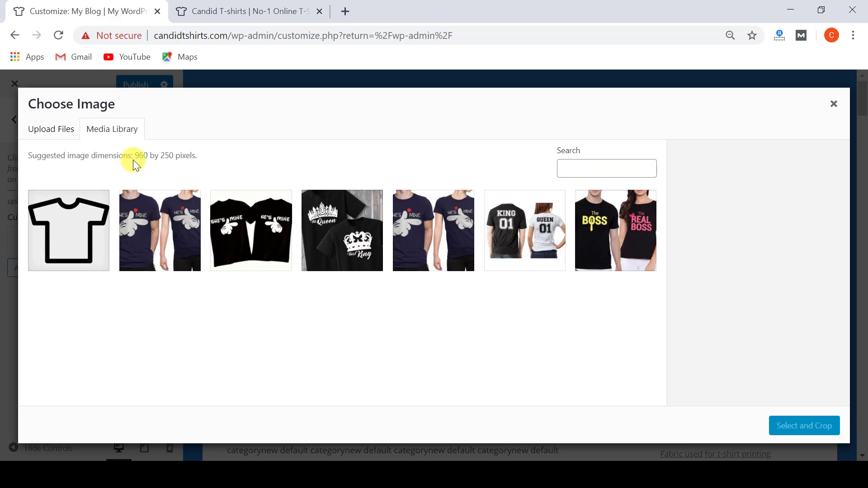
{"action": "left_click_drag", "start_coordinate": [132, 158], "coordinate": [170, 163]}
{"action": "left_click", "coordinate": [169, 161]}
{"action": "left_click_drag", "start_coordinate": [136, 158], "coordinate": [174, 158]}
Step: Upload the Banner-top file from the Images folder to use as the header image
{"action": "left_click", "coordinate": [61, 140]}
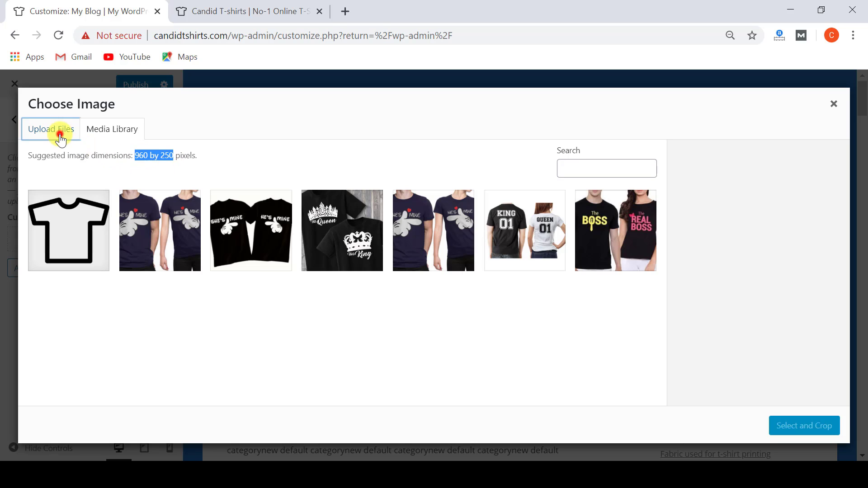
{"action": "left_click", "coordinate": [459, 284]}
{"action": "left_click", "coordinate": [306, 31]}
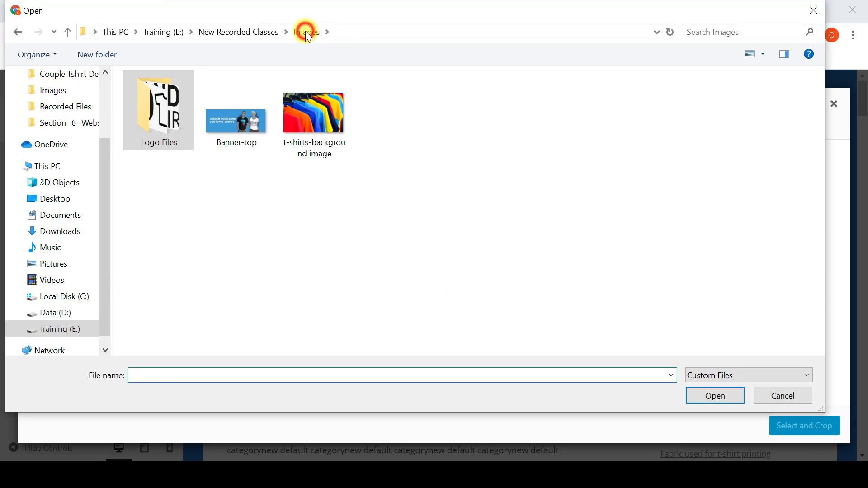
{"action": "left_click", "coordinate": [244, 134]}
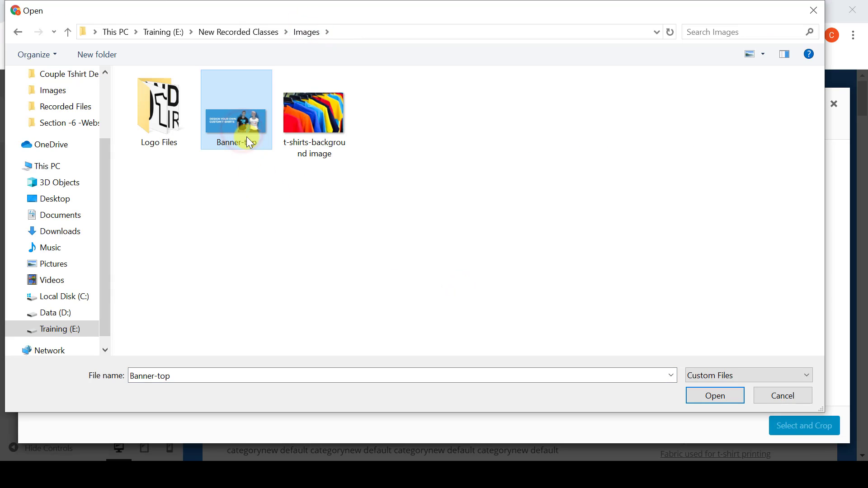
{"action": "left_click", "coordinate": [709, 395]}
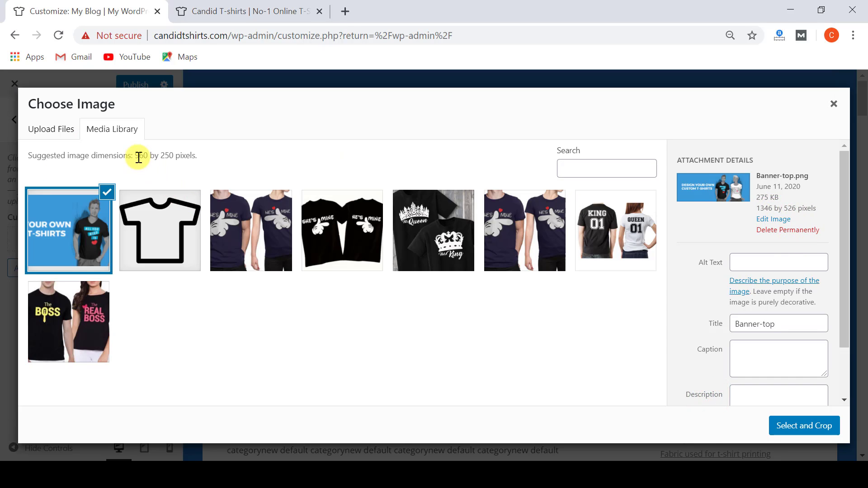
Step: Compare the suggested header dimensions with the pixel size of the uploaded Banner-top image
{"action": "left_click_drag", "start_coordinate": [134, 157], "coordinate": [170, 153]}
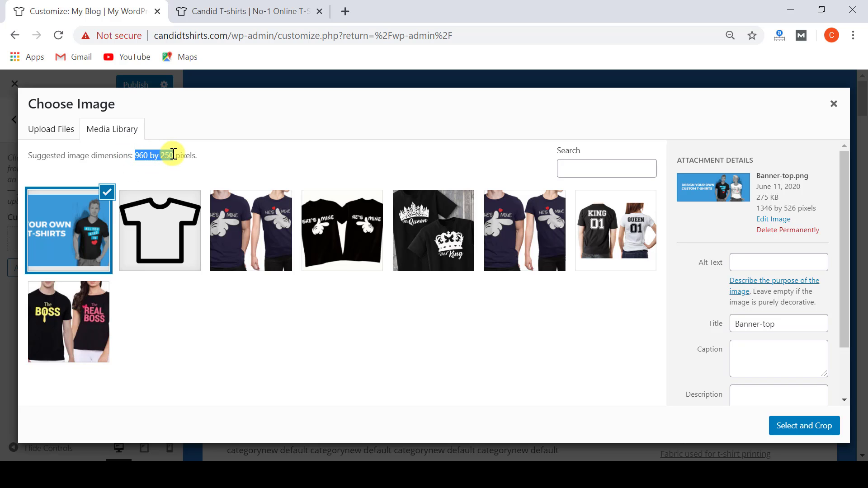
{"action": "left_click", "coordinate": [173, 154]}
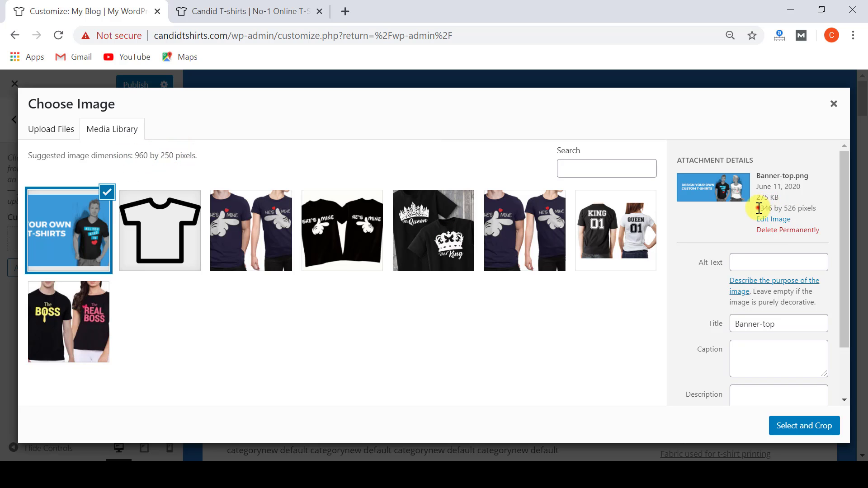
{"action": "left_click_drag", "start_coordinate": [757, 208], "coordinate": [791, 204]}
{"action": "left_click", "coordinate": [789, 205]}
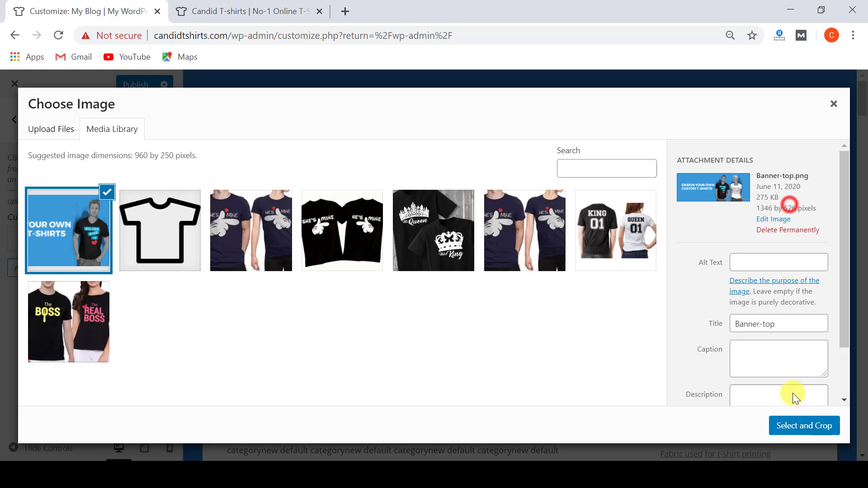
Step: Select Banner-top for cropping, shift the crop area slightly downward, and crop it as the header image
{"action": "left_click", "coordinate": [791, 431]}
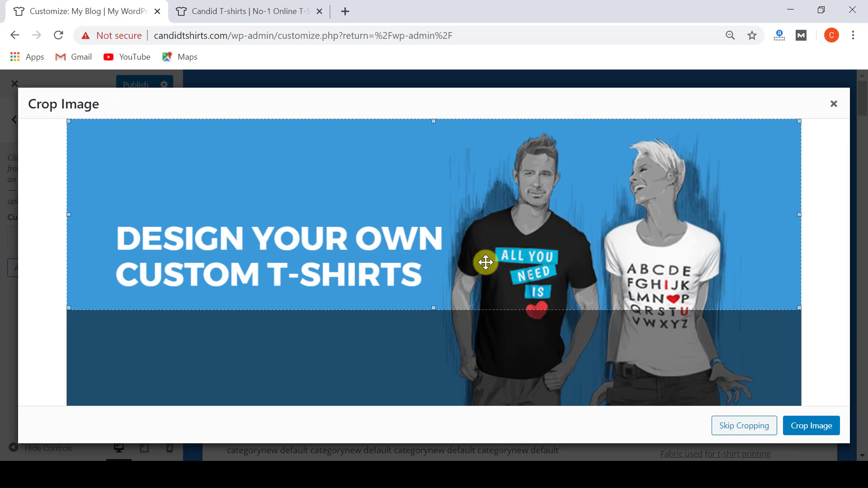
{"action": "left_click_drag", "start_coordinate": [482, 260], "coordinate": [480, 281]}
{"action": "left_click", "coordinate": [804, 426]}
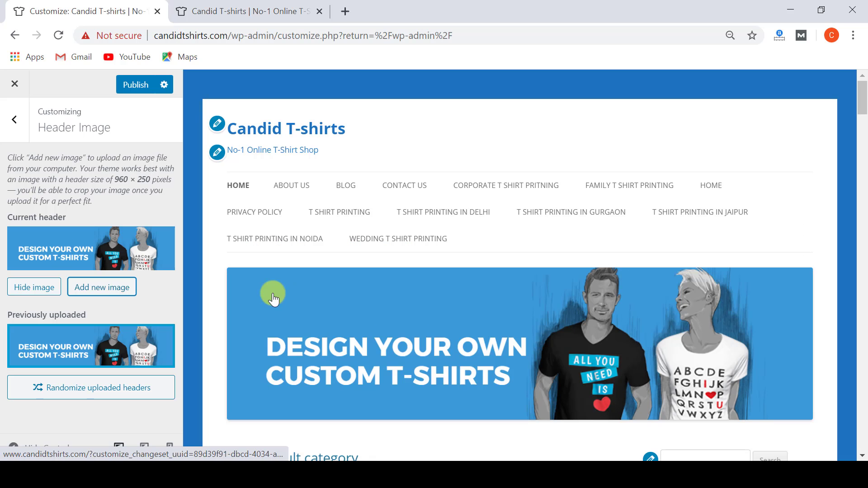
Step: Review the header banner in the page preview and publish the customizer changes
{"action": "scroll", "coordinate": [299, 316], "scroll_direction": "down", "scroll_amount": 2}
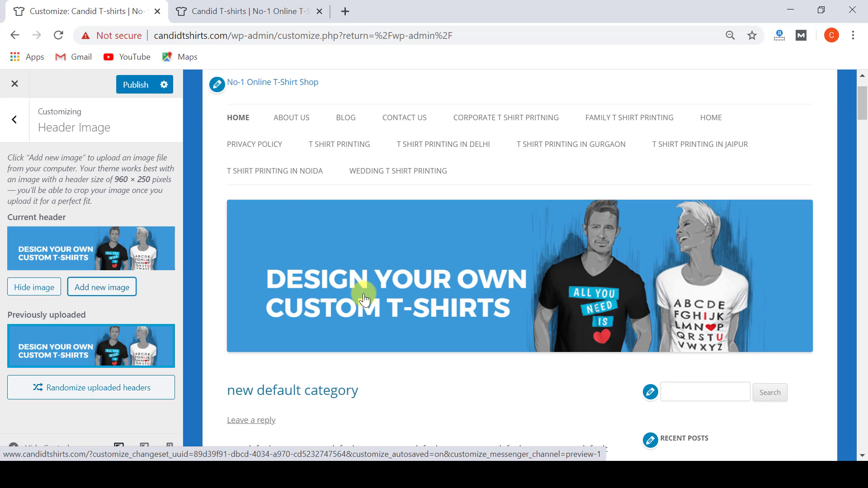
{"action": "scroll", "coordinate": [362, 290], "scroll_direction": "up", "scroll_amount": 2}
{"action": "left_click", "coordinate": [141, 86]}
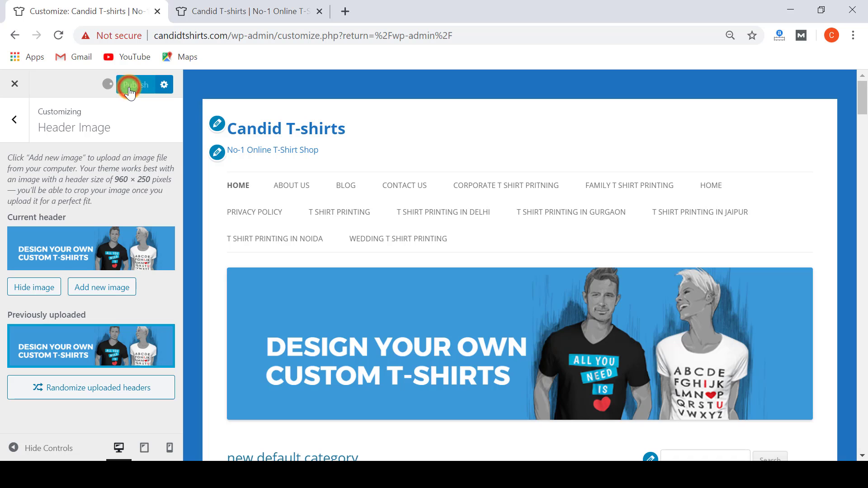
Step: Reload the live site and check its header banner, title color and background color
{"action": "left_click", "coordinate": [253, 10]}
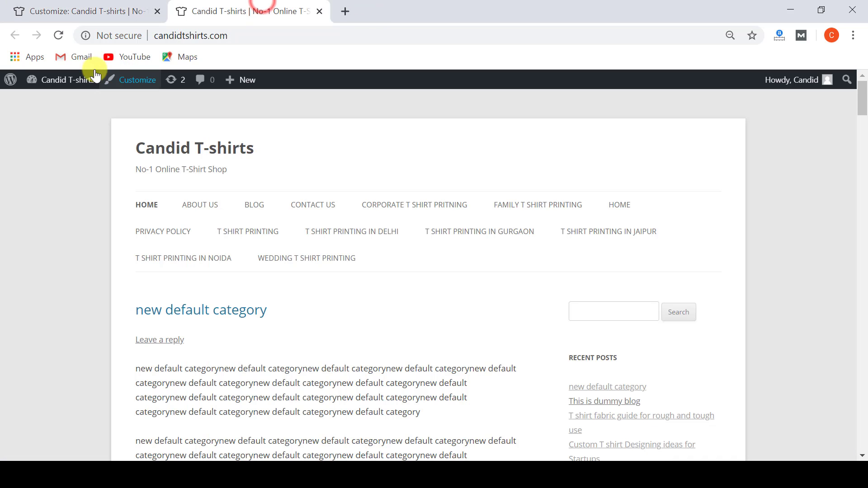
{"action": "left_click", "coordinate": [59, 38]}
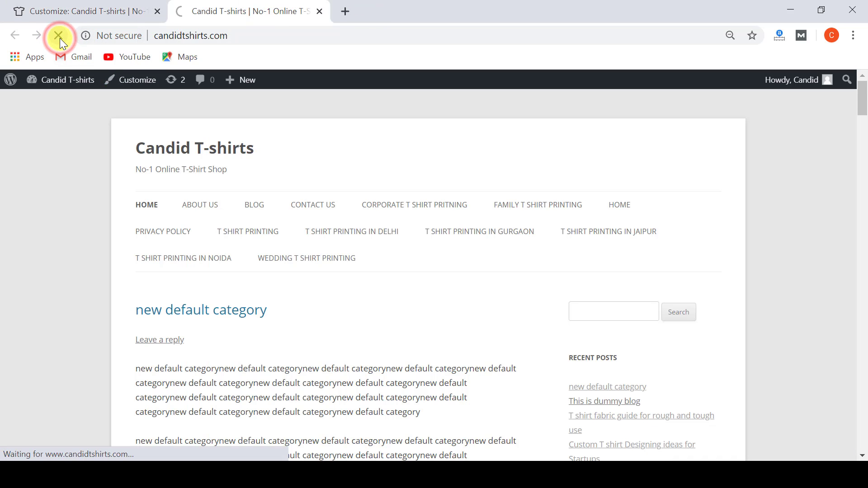
{"action": "scroll", "coordinate": [34, 192], "scroll_direction": "down", "scroll_amount": 9}
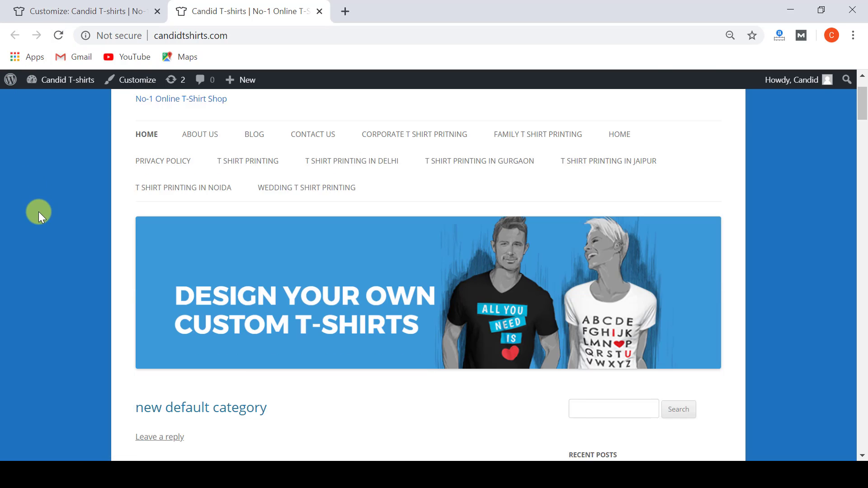
{"action": "scroll", "coordinate": [31, 220], "scroll_direction": "up", "scroll_amount": 8}
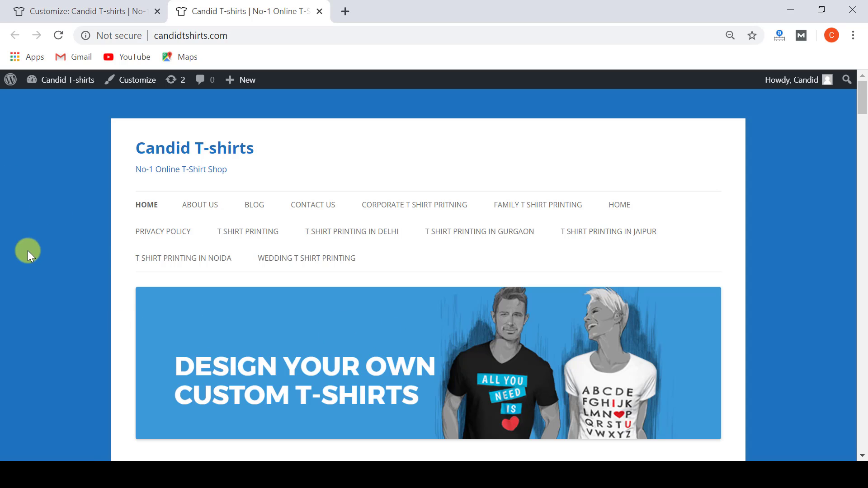
{"action": "scroll", "coordinate": [54, 263], "scroll_direction": "down", "scroll_amount": 5}
{"action": "scroll", "coordinate": [54, 263], "scroll_direction": "up", "scroll_amount": 5}
Step: Return to the customizer and open the image chooser from the Background Image settings
{"action": "left_click", "coordinate": [77, 9]}
{"action": "left_click", "coordinate": [14, 120]}
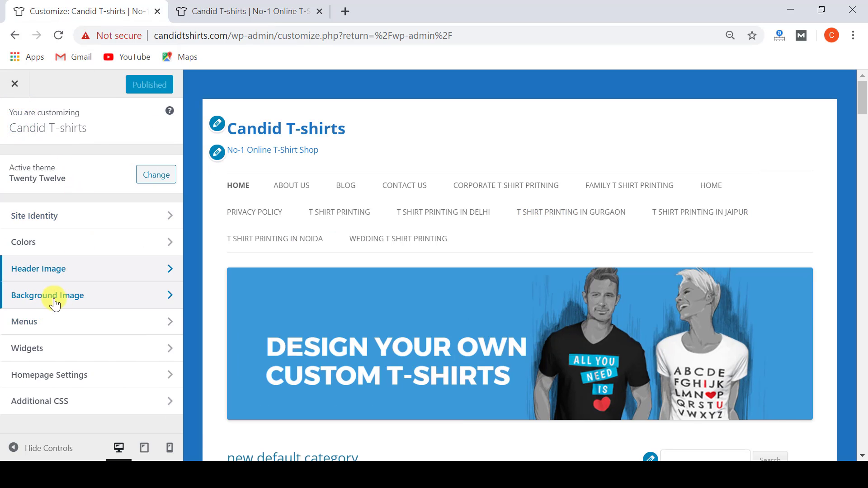
{"action": "left_click", "coordinate": [74, 304]}
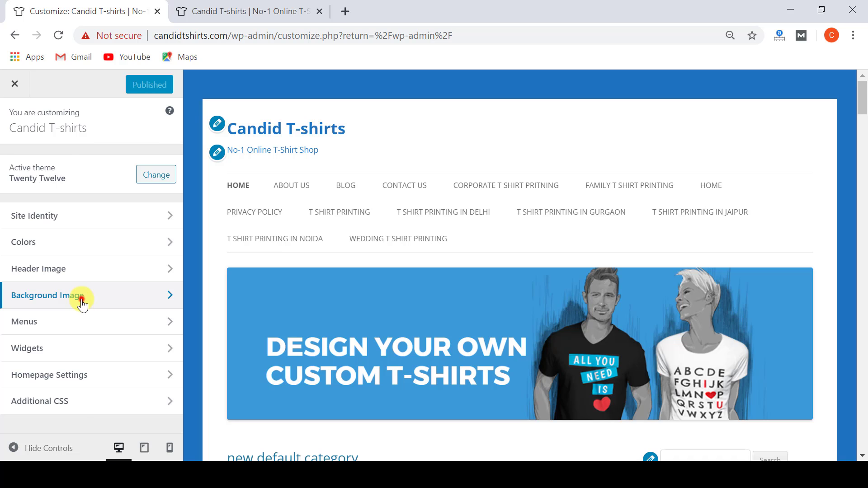
{"action": "left_click", "coordinate": [82, 304]}
{"action": "left_click", "coordinate": [83, 190]}
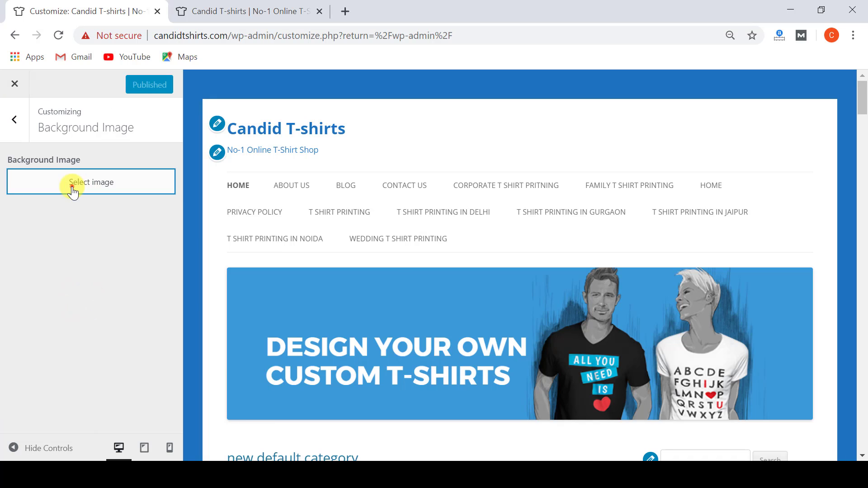
Step: Upload the "t-shirts-background image" file and choose it as the site's background image
{"action": "left_click", "coordinate": [58, 133]}
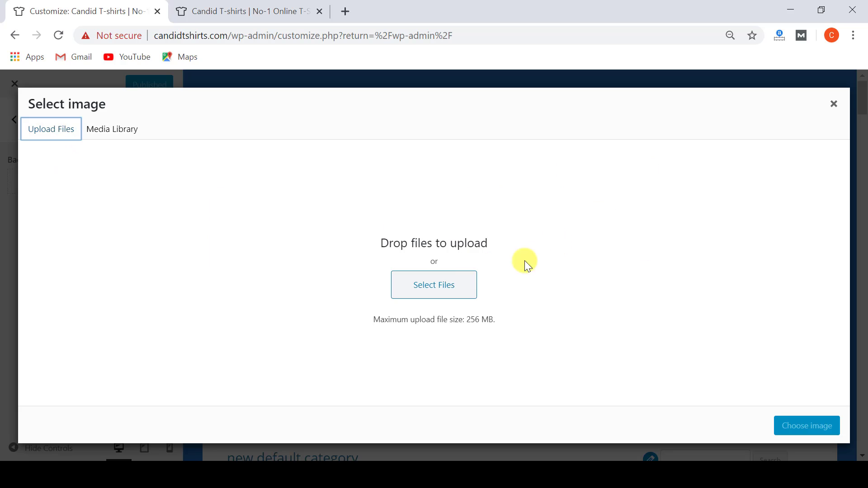
{"action": "left_click", "coordinate": [434, 285]}
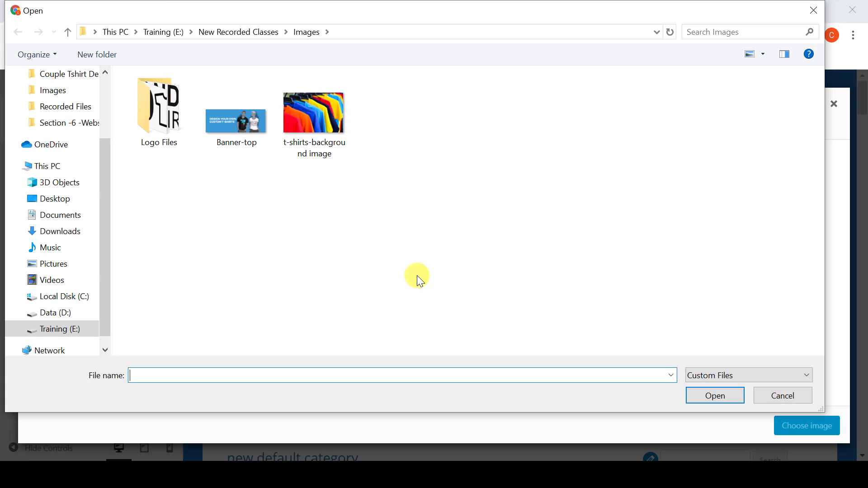
{"action": "left_click", "coordinate": [313, 132]}
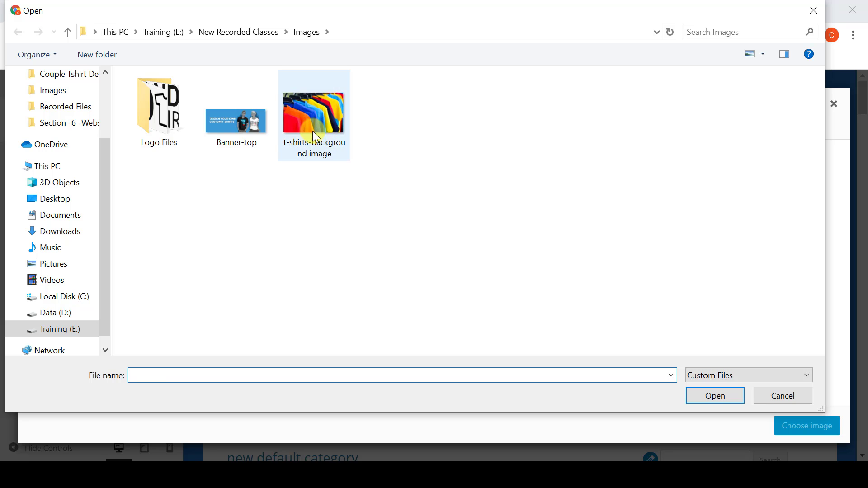
{"action": "left_click", "coordinate": [724, 396]}
{"action": "left_click", "coordinate": [807, 426]}
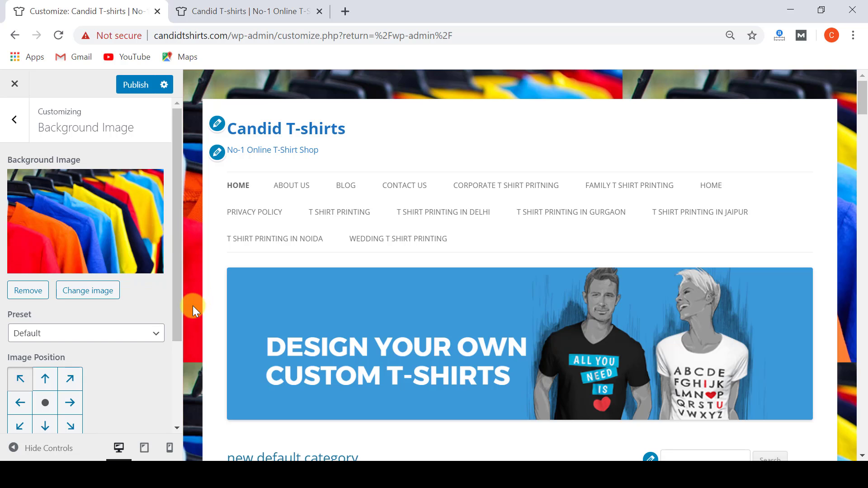
Step: Review the background image in the page preview and publish the change
{"action": "scroll", "coordinate": [199, 253], "scroll_direction": "down", "scroll_amount": 3}
{"action": "scroll", "coordinate": [291, 281], "scroll_direction": "up", "scroll_amount": 3}
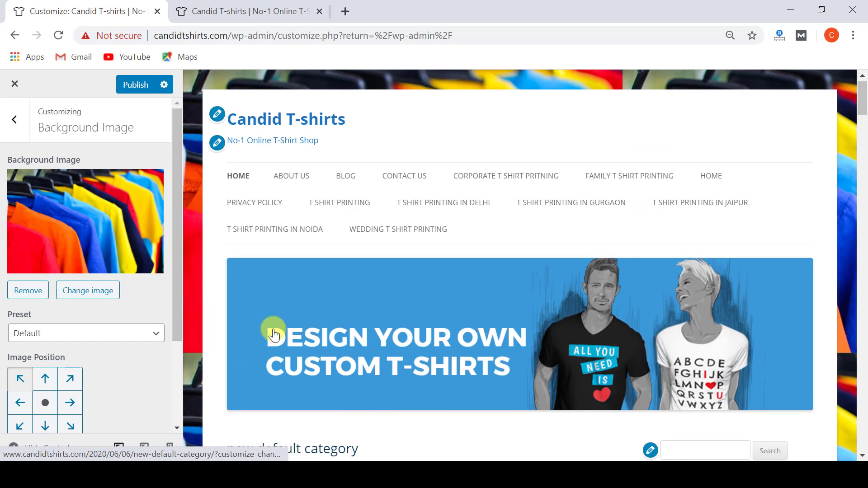
{"action": "left_click", "coordinate": [135, 85]}
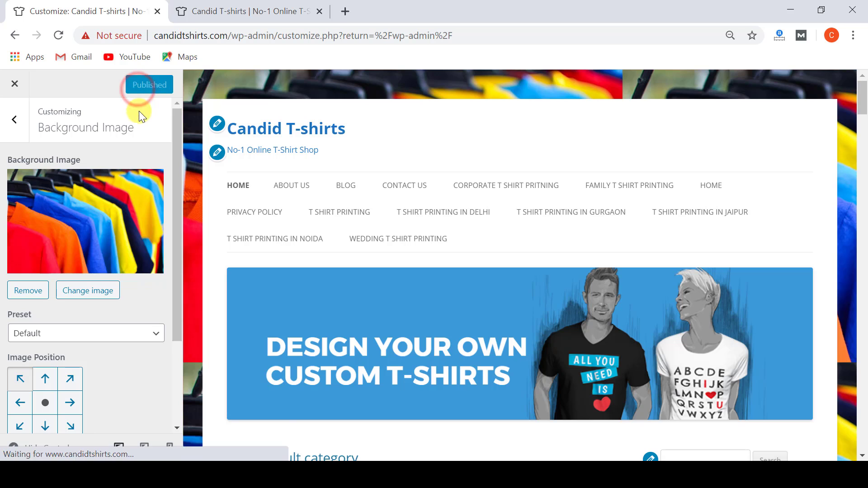
Step: Reload the live site and inspect the background image along the length of the home page
{"action": "left_click", "coordinate": [236, 15]}
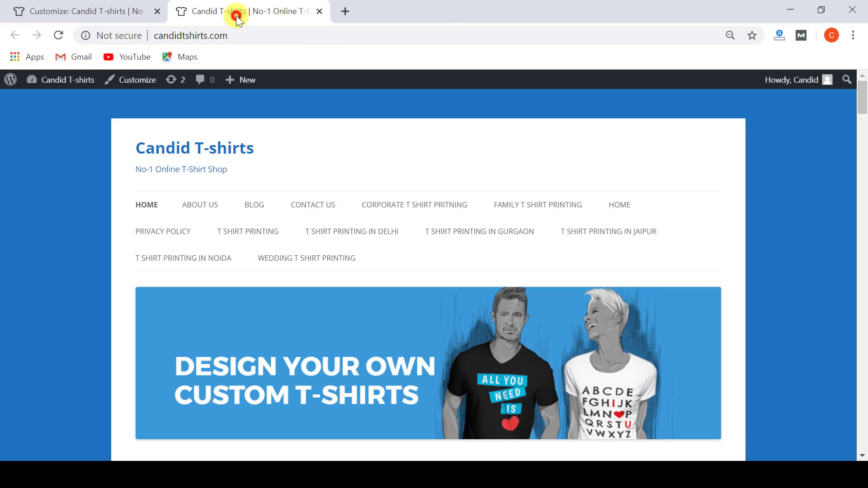
{"action": "left_click", "coordinate": [56, 35]}
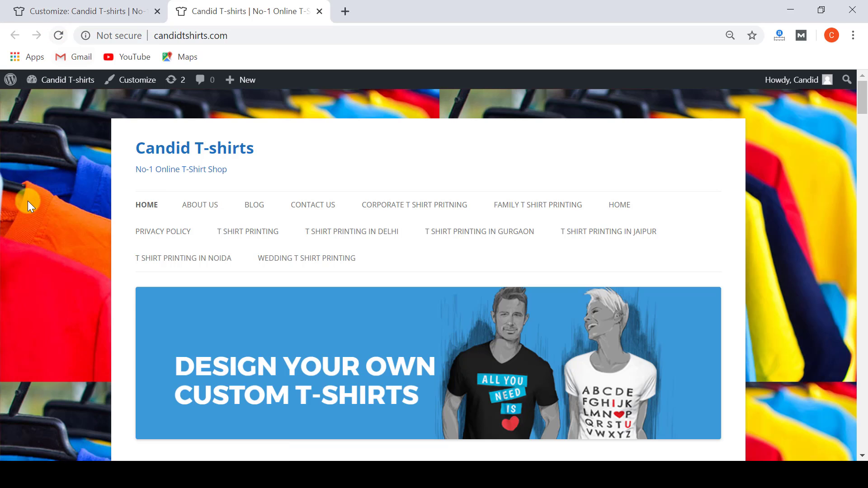
{"action": "scroll", "coordinate": [39, 275], "scroll_direction": "down", "scroll_amount": 12}
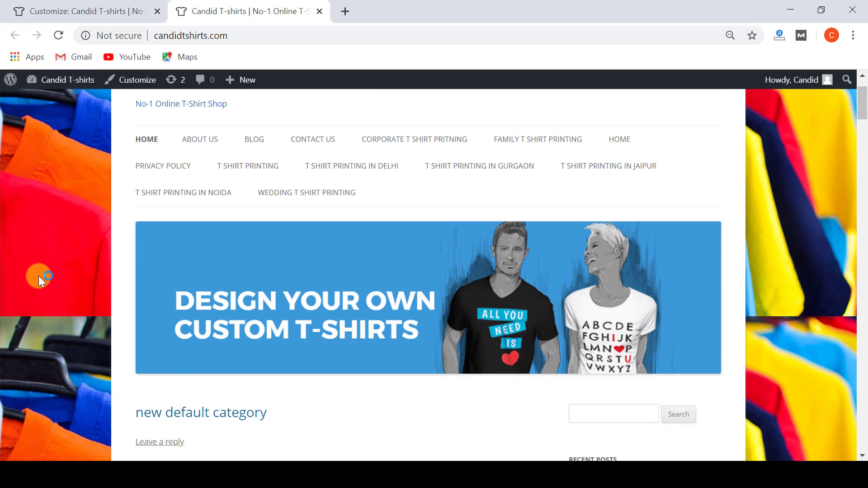
{"action": "scroll", "coordinate": [38, 276], "scroll_direction": "down", "scroll_amount": 2}
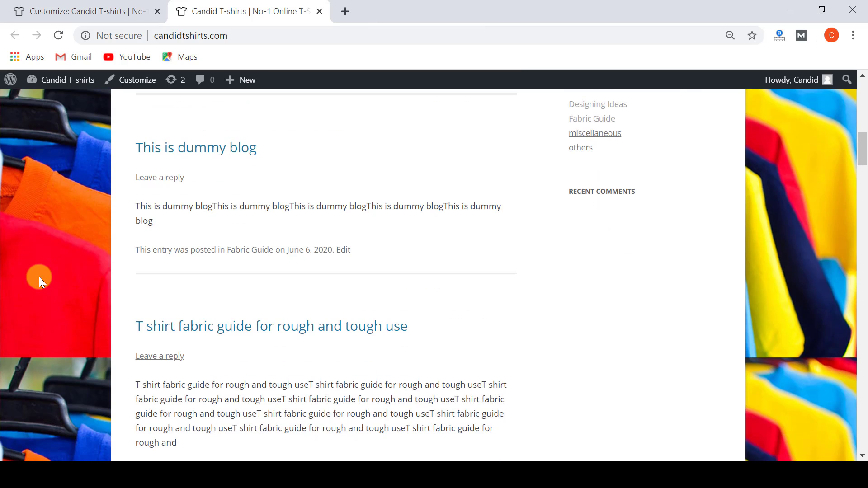
{"action": "scroll", "coordinate": [38, 276], "scroll_direction": "up", "scroll_amount": 14}
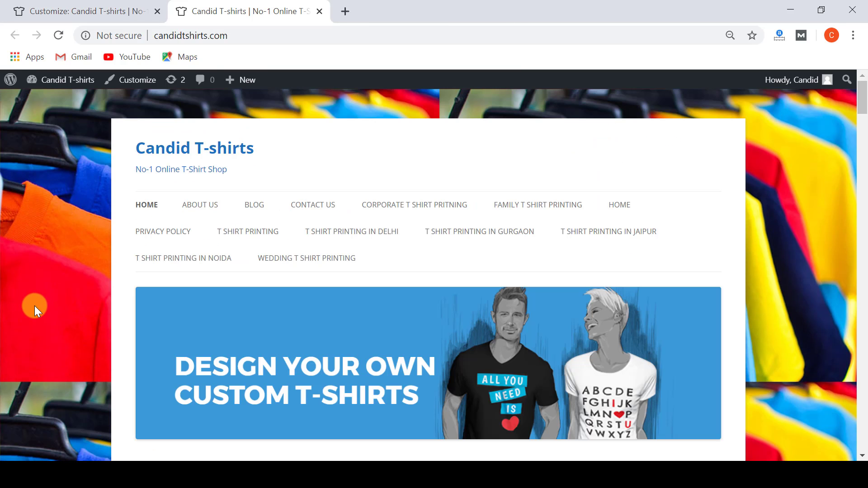
{"action": "scroll", "coordinate": [34, 306], "scroll_direction": "down", "scroll_amount": 5}
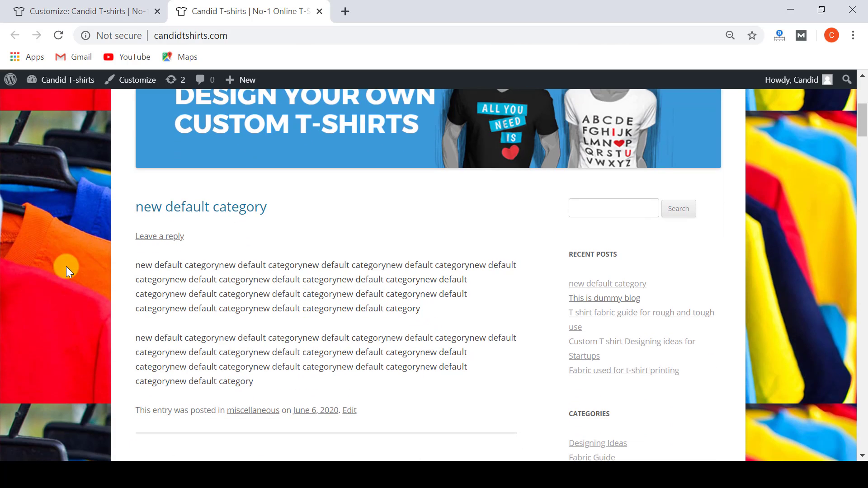
Step: Examine how the blog posts on the live home page read against the background image
{"action": "left_click_drag", "start_coordinate": [145, 264], "coordinate": [229, 337]}
{"action": "left_click", "coordinate": [226, 337]}
{"action": "scroll", "coordinate": [213, 249], "scroll_direction": "down", "scroll_amount": 1}
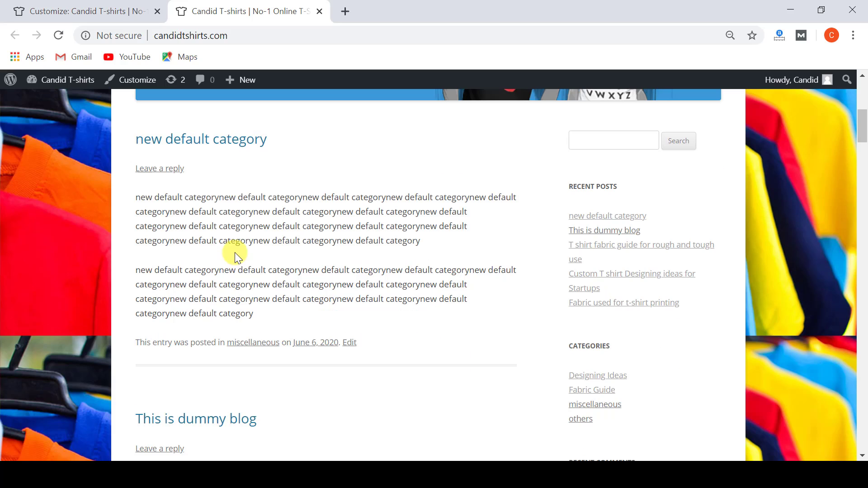
{"action": "scroll", "coordinate": [211, 254], "scroll_direction": "down", "scroll_amount": 3}
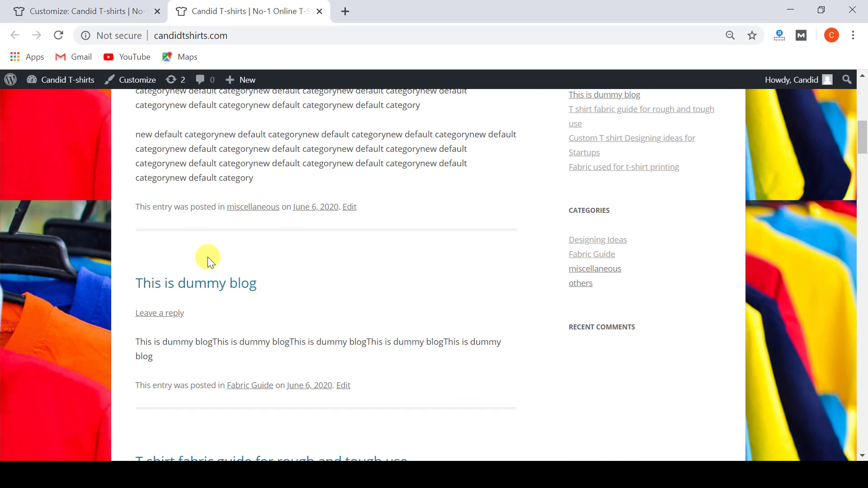
{"action": "scroll", "coordinate": [69, 265], "scroll_direction": "down", "scroll_amount": 3}
{"action": "scroll", "coordinate": [69, 265], "scroll_direction": "down", "scroll_amount": 3}
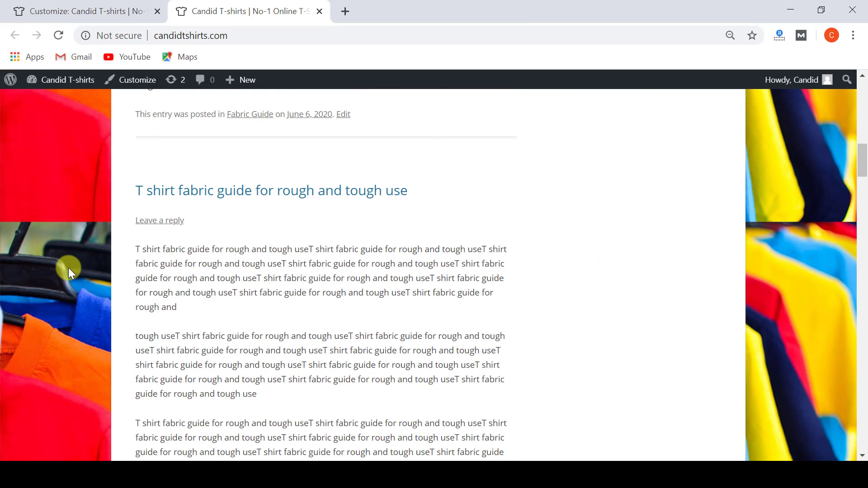
Step: Inspect the tiling of the background image beside the header and first posts on the live home page
{"action": "scroll", "coordinate": [69, 268], "scroll_direction": "up", "scroll_amount": 15}
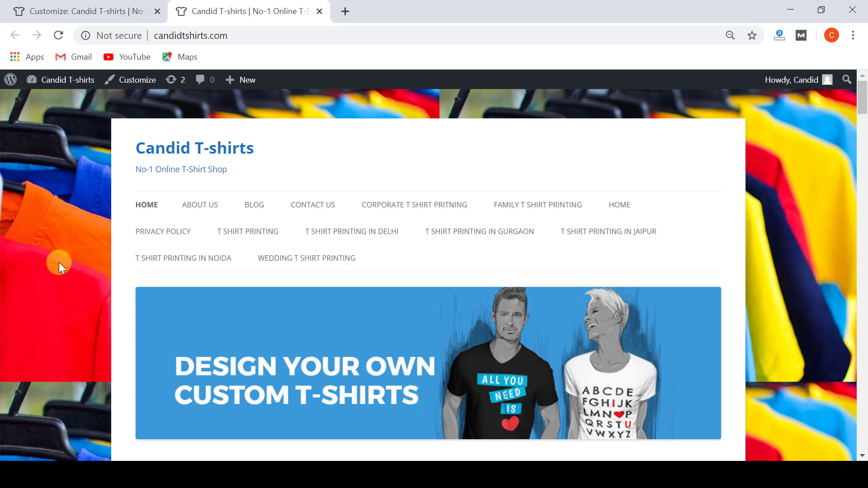
{"action": "scroll", "coordinate": [59, 265], "scroll_direction": "down", "scroll_amount": 3}
{"action": "scroll", "coordinate": [61, 268], "scroll_direction": "up", "scroll_amount": 3}
{"action": "scroll", "coordinate": [60, 267], "scroll_direction": "down", "scroll_amount": 6}
{"action": "scroll", "coordinate": [60, 267], "scroll_direction": "down", "scroll_amount": 3}
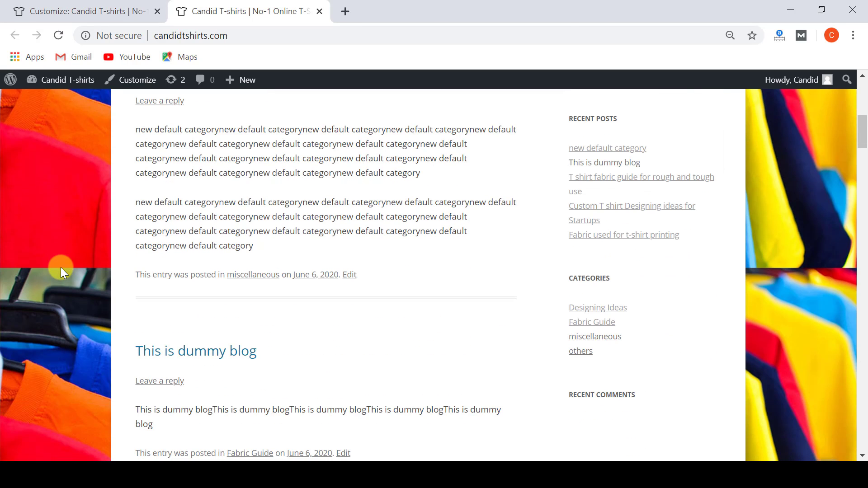
Step: Set the background image preset to Fill Screen in the customizer and publish the change
{"action": "left_click", "coordinate": [101, 13]}
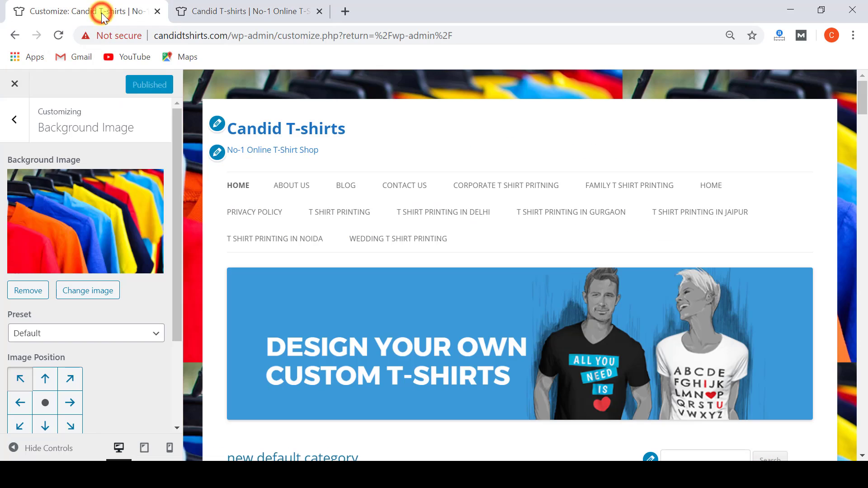
{"action": "left_click", "coordinate": [112, 340]}
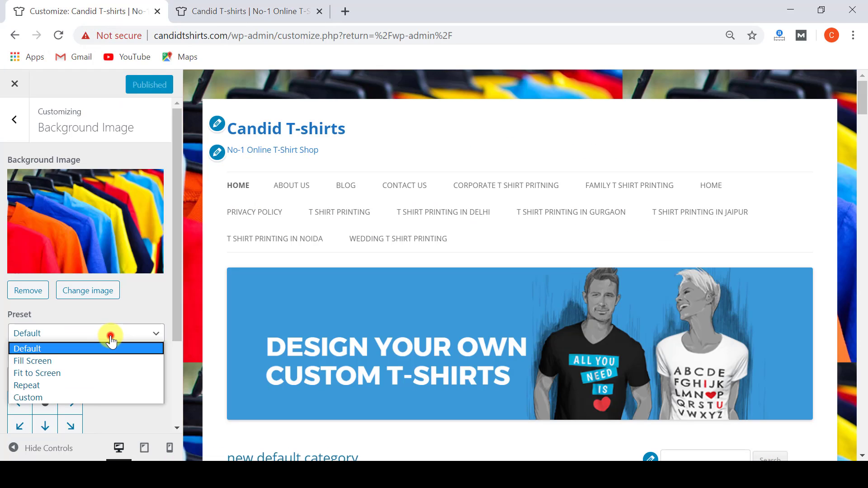
{"action": "left_click", "coordinate": [89, 357]}
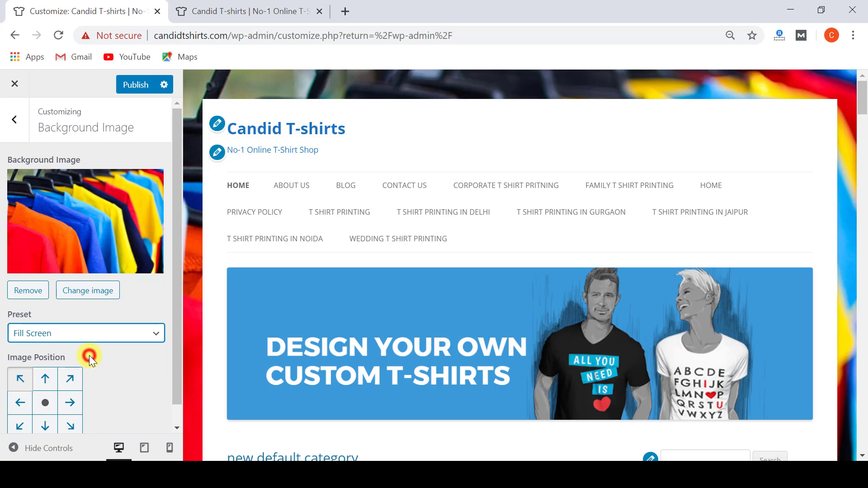
{"action": "left_click", "coordinate": [137, 86]}
Step: Reload the live site and inspect the Fill Screen background image while moving through the home page
{"action": "left_click", "coordinate": [220, 10]}
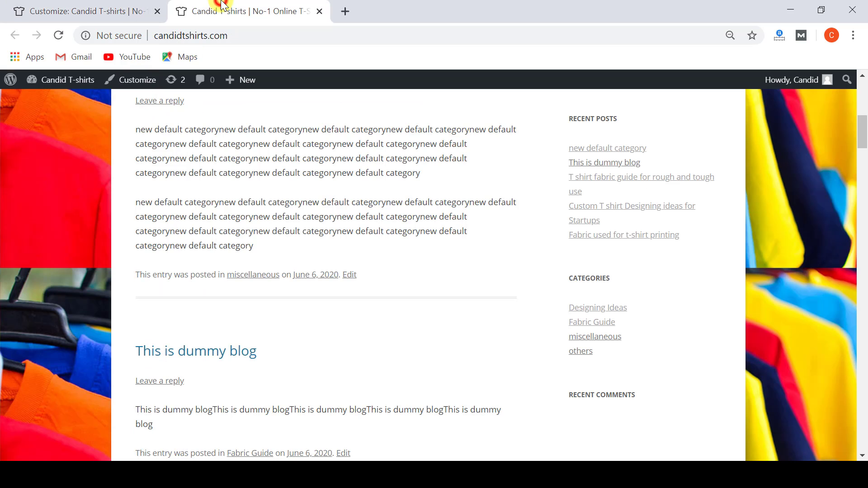
{"action": "left_click", "coordinate": [59, 36]}
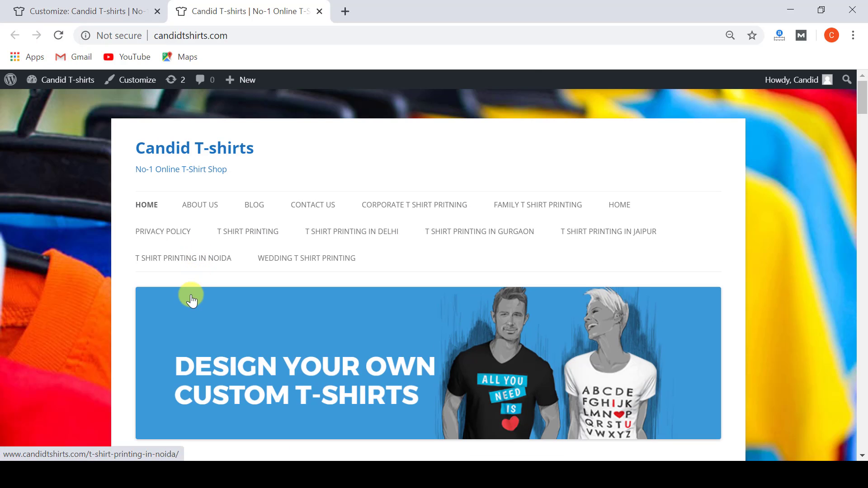
{"action": "scroll", "coordinate": [190, 319], "scroll_direction": "down", "scroll_amount": 4}
{"action": "scroll", "coordinate": [190, 318], "scroll_direction": "down", "scroll_amount": 5}
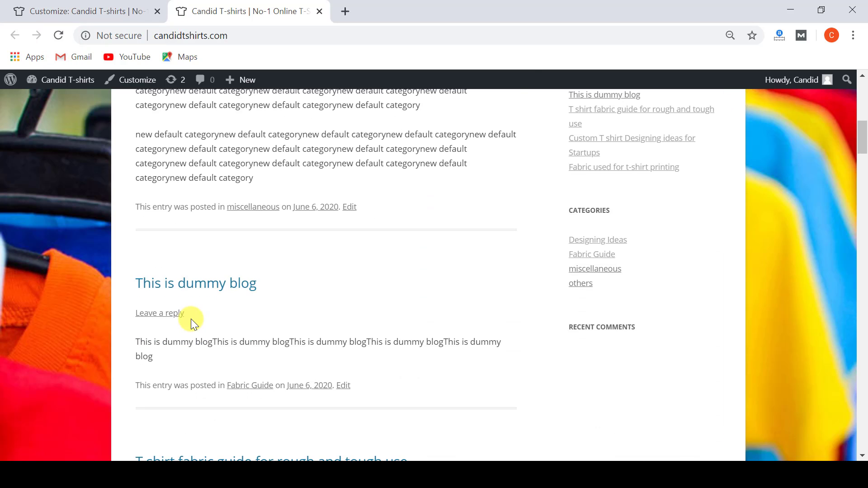
{"action": "scroll", "coordinate": [191, 318], "scroll_direction": "down", "scroll_amount": 5}
{"action": "scroll", "coordinate": [191, 319], "scroll_direction": "up", "scroll_amount": 15}
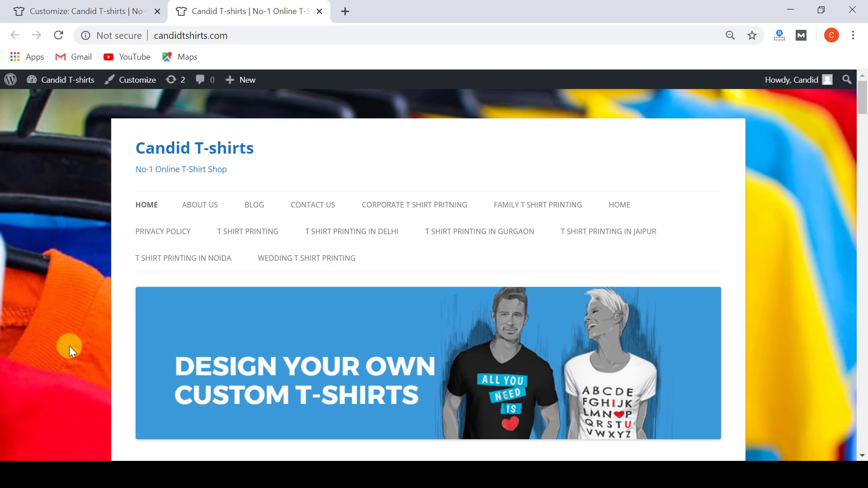
Step: Return to the customizer's main sections, look into the Menus section and open the Homepage Settings
{"action": "left_click", "coordinate": [71, 8]}
{"action": "left_click", "coordinate": [20, 119]}
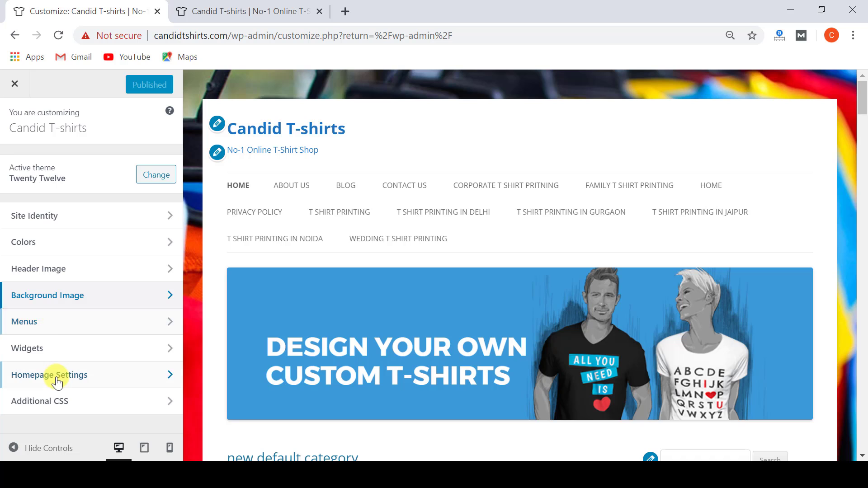
{"action": "left_click", "coordinate": [59, 332]}
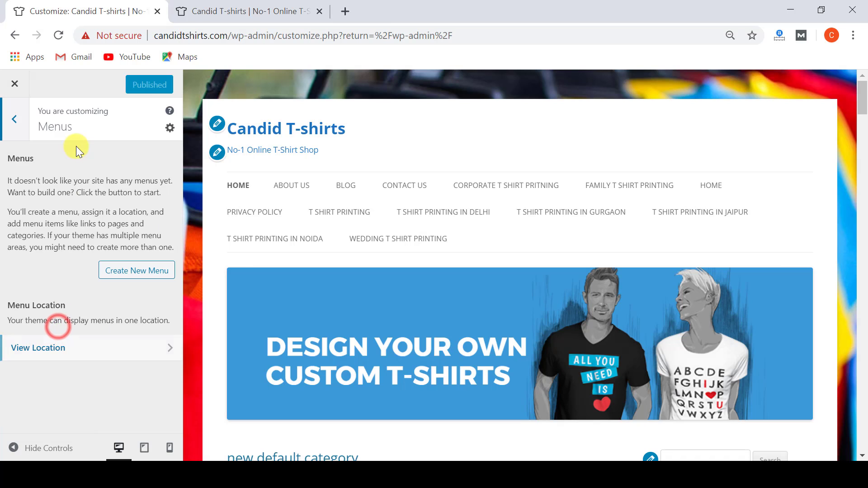
{"action": "left_click", "coordinate": [17, 128]}
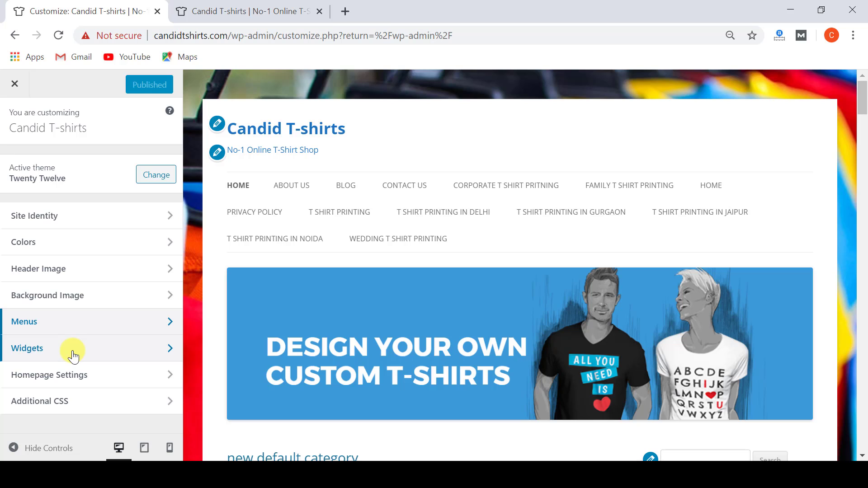
{"action": "left_click", "coordinate": [79, 380]}
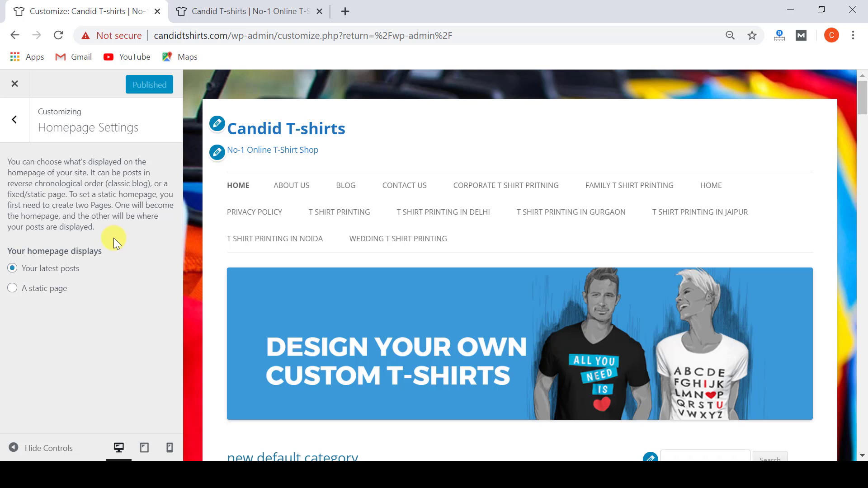
Step: Reload the live site and examine the latest posts displayed on its home page
{"action": "left_click", "coordinate": [218, 12]}
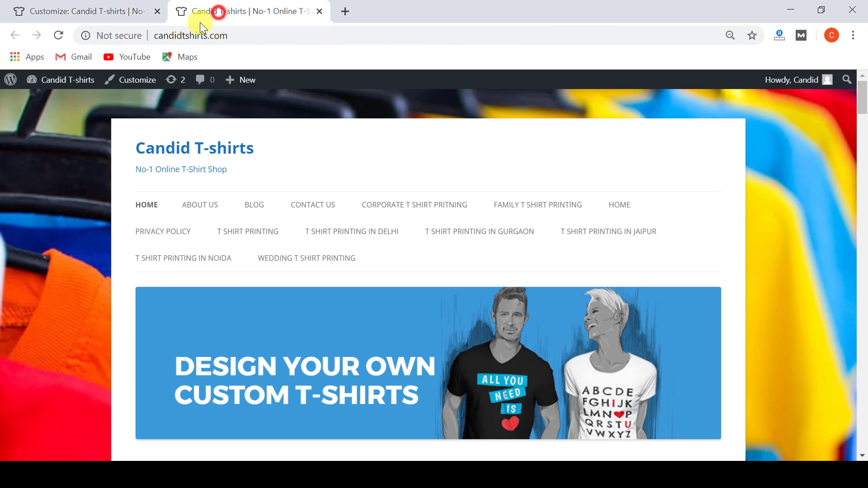
{"action": "left_click", "coordinate": [58, 36]}
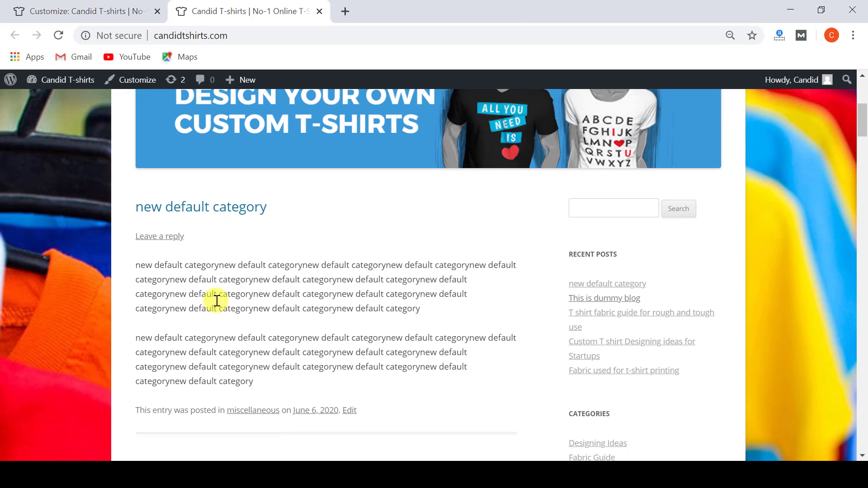
{"action": "scroll", "coordinate": [214, 143], "scroll_direction": "down", "scroll_amount": 2}
{"action": "scroll", "coordinate": [214, 229], "scroll_direction": "down", "scroll_amount": 4}
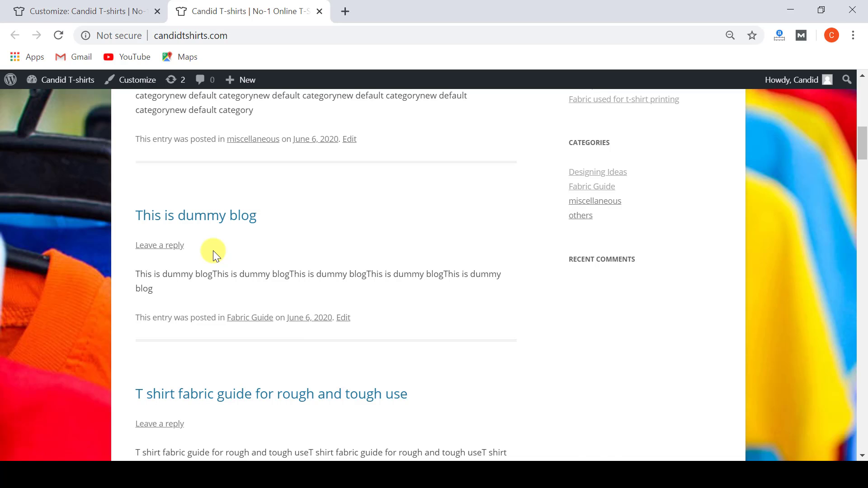
{"action": "scroll", "coordinate": [213, 251], "scroll_direction": "up", "scroll_amount": 5}
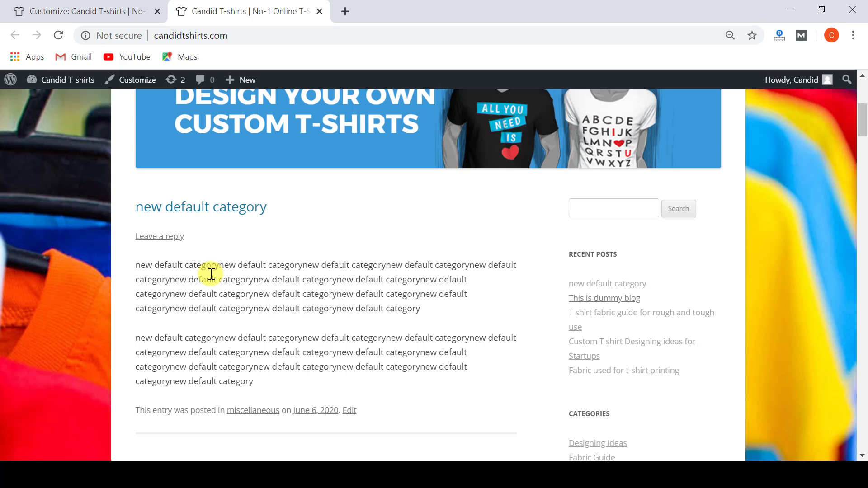
{"action": "scroll", "coordinate": [211, 274], "scroll_direction": "up", "scroll_amount": 3}
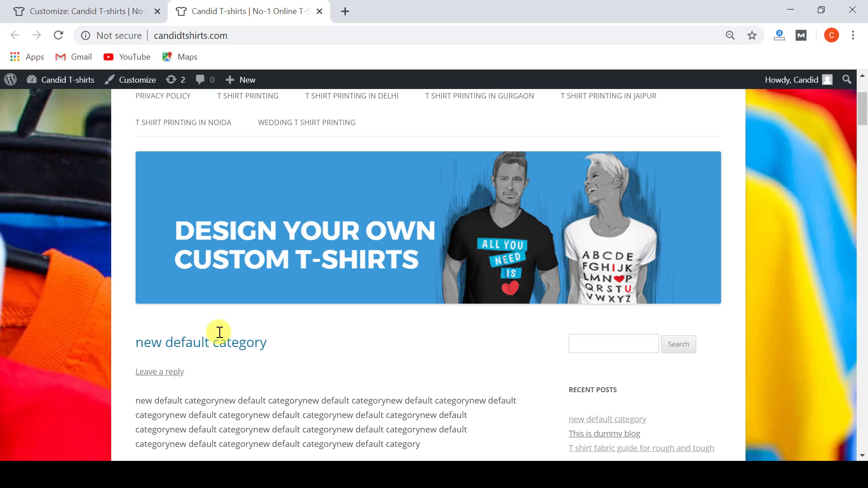
{"action": "scroll", "coordinate": [219, 332], "scroll_direction": "down", "scroll_amount": 3}
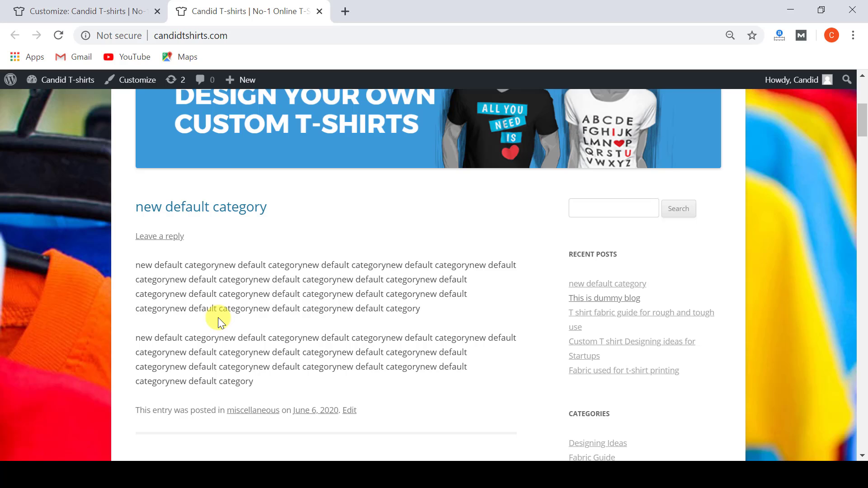
Step: Set the homepage to display a static page, choose Home as the homepage and review it in the preview
{"action": "left_click", "coordinate": [114, 4]}
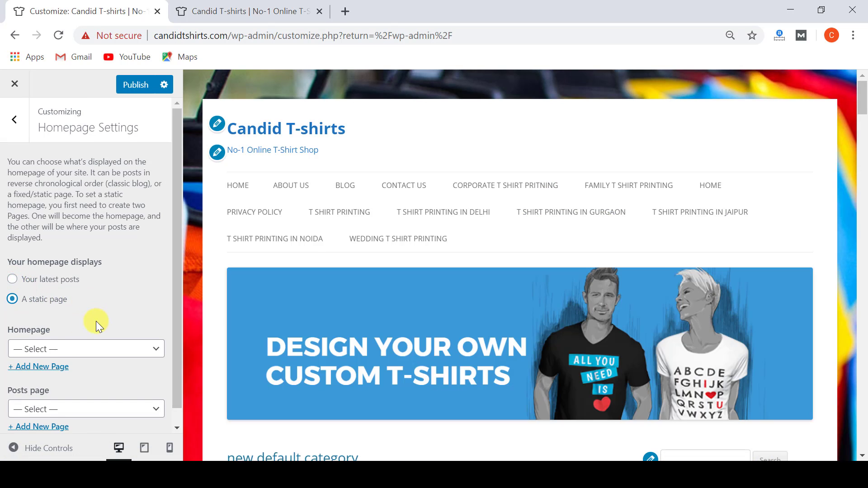
{"action": "scroll", "coordinate": [93, 324], "scroll_direction": "down", "scroll_amount": 1}
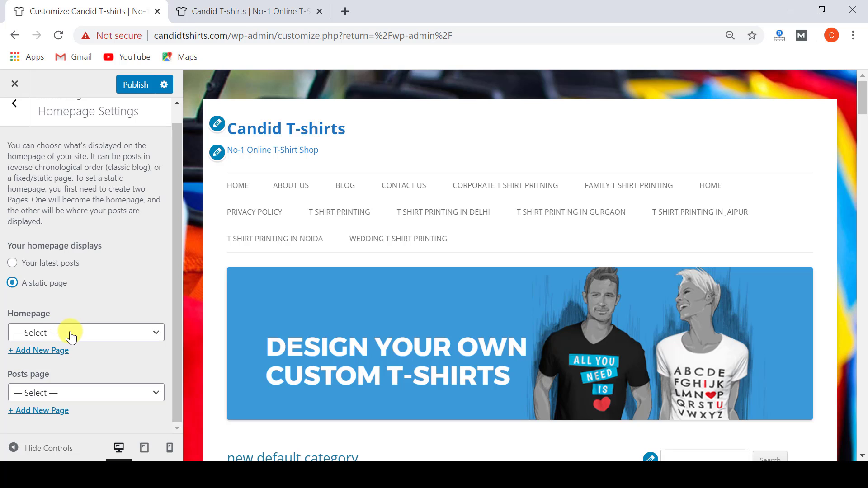
{"action": "left_click", "coordinate": [71, 335]}
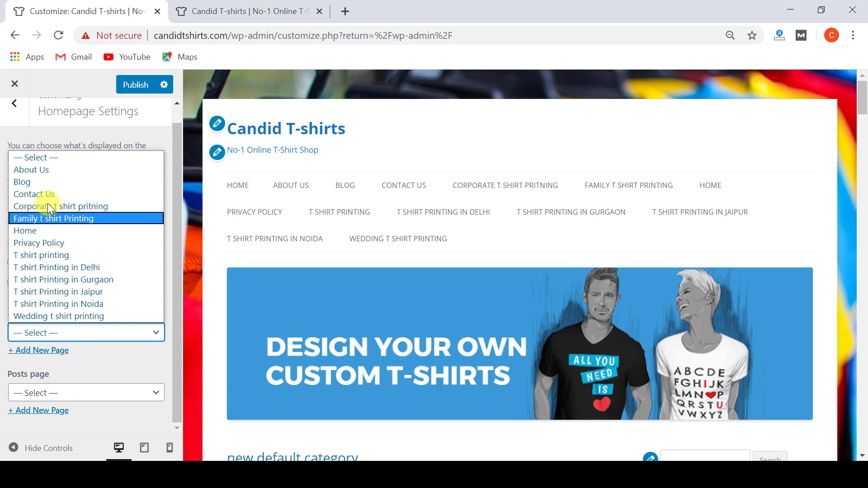
{"action": "left_click", "coordinate": [39, 230]}
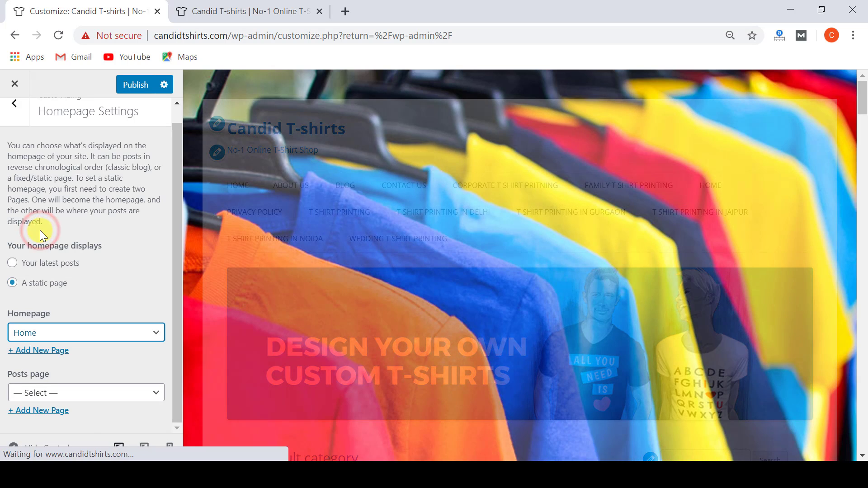
{"action": "scroll", "coordinate": [358, 350], "scroll_direction": "down", "scroll_amount": 5}
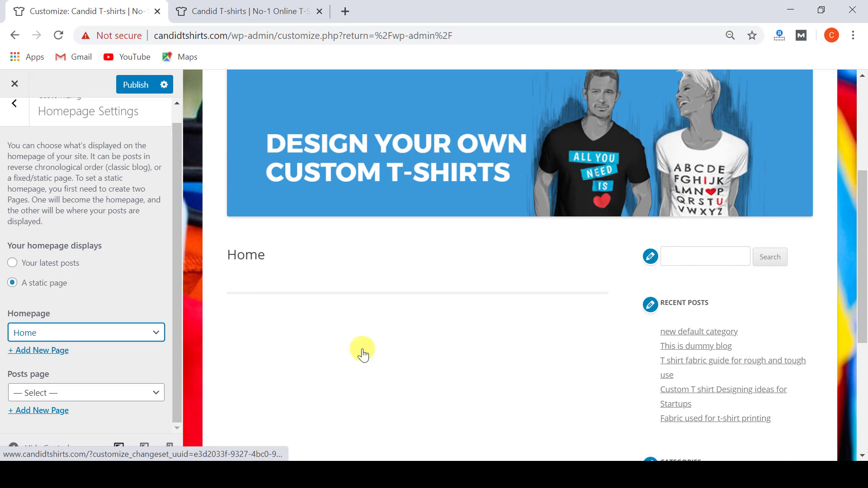
{"action": "scroll", "coordinate": [363, 349], "scroll_direction": "down", "scroll_amount": 4}
{"action": "scroll", "coordinate": [363, 349], "scroll_direction": "up", "scroll_amount": 4}
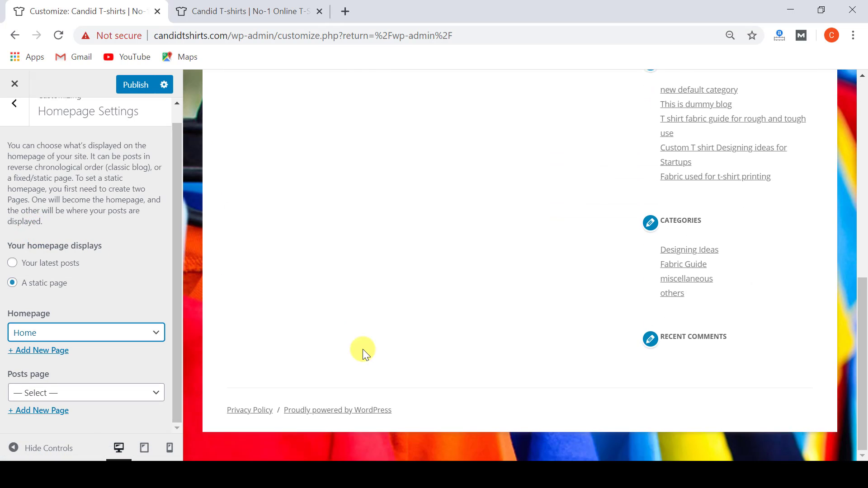
{"action": "scroll", "coordinate": [279, 291], "scroll_direction": "up", "scroll_amount": 3}
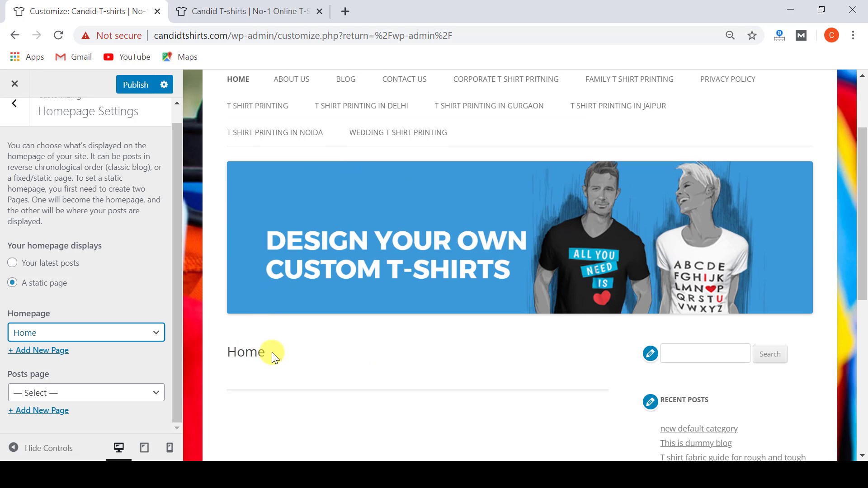
Step: Open the title entry for adding a new homepage page, leave it empty and publish the homepage settings
{"action": "left_click", "coordinate": [48, 351]}
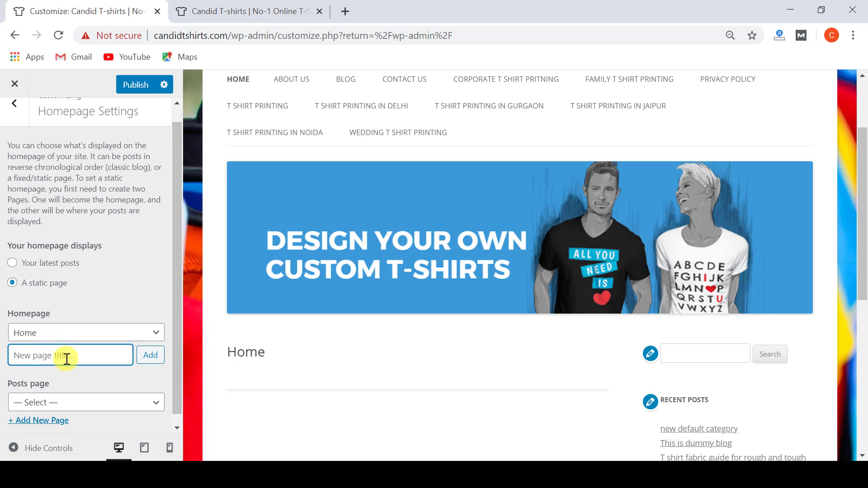
{"action": "left_click", "coordinate": [66, 358]}
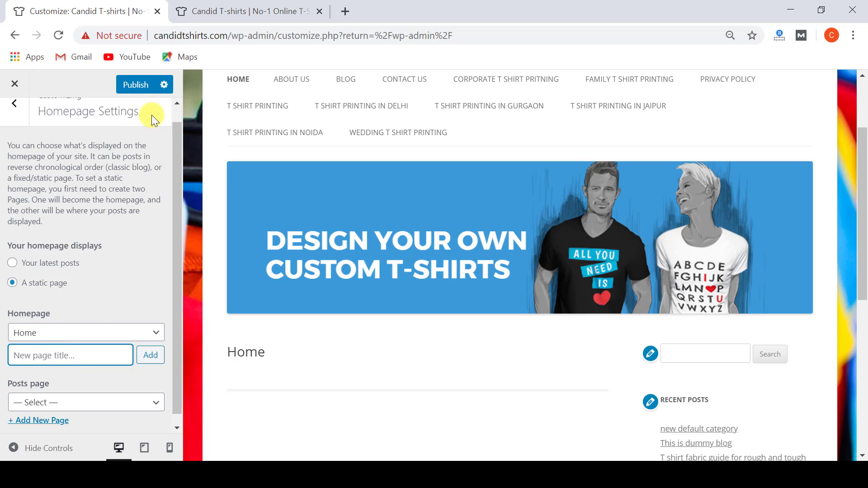
{"action": "left_click", "coordinate": [142, 85]}
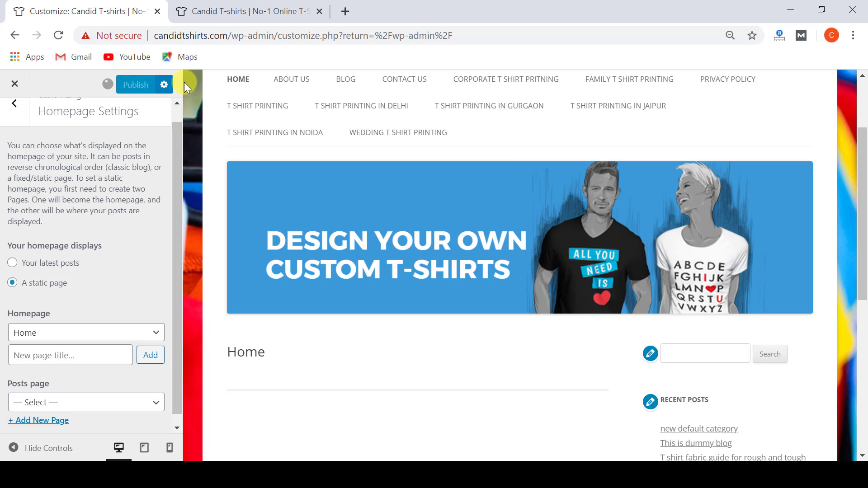
Step: Reload the live site and check the static Home page from its header to its footer
{"action": "left_click", "coordinate": [218, 10]}
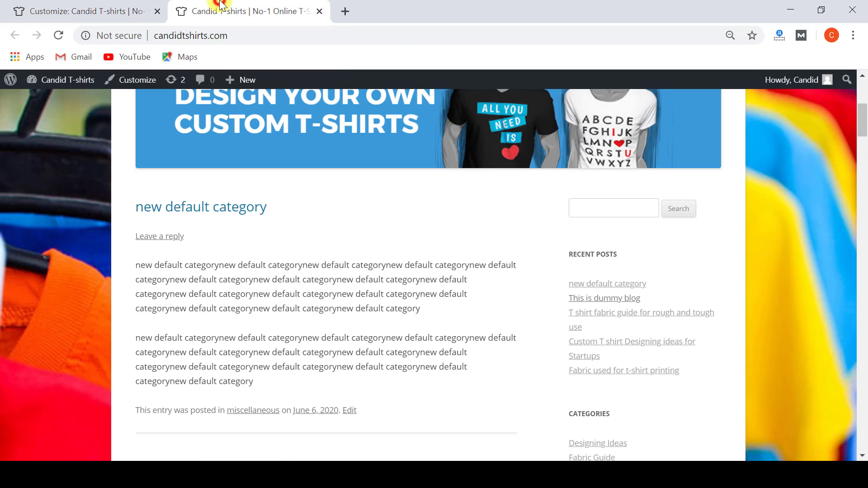
{"action": "left_click", "coordinate": [59, 36]}
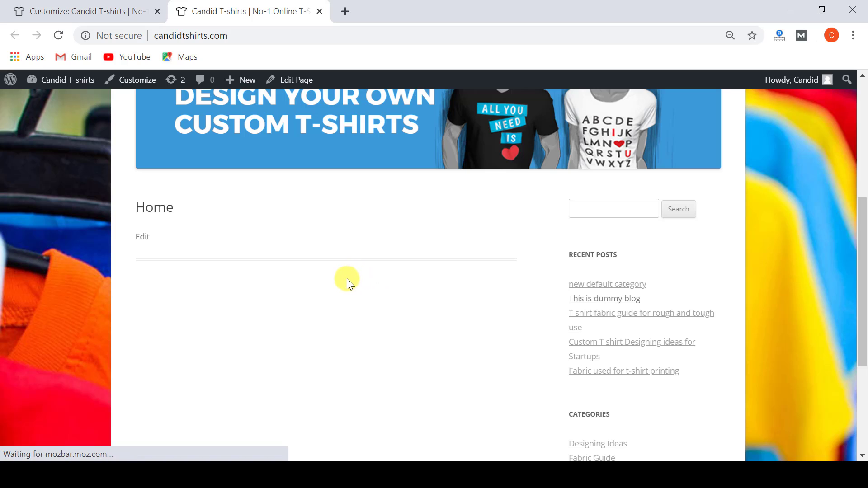
{"action": "scroll", "coordinate": [347, 294], "scroll_direction": "up", "scroll_amount": 6}
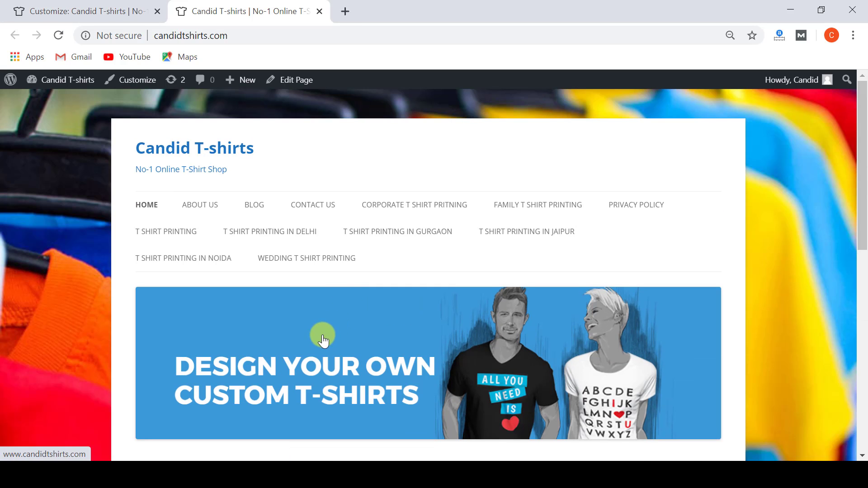
{"action": "scroll", "coordinate": [319, 339], "scroll_direction": "down", "scroll_amount": 5}
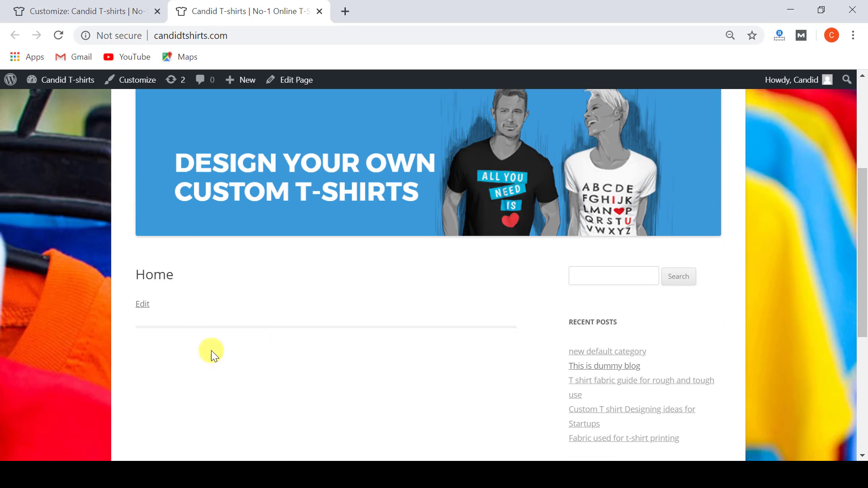
{"action": "scroll", "coordinate": [222, 355], "scroll_direction": "down", "scroll_amount": 6}
{"action": "scroll", "coordinate": [226, 357], "scroll_direction": "up", "scroll_amount": 10}
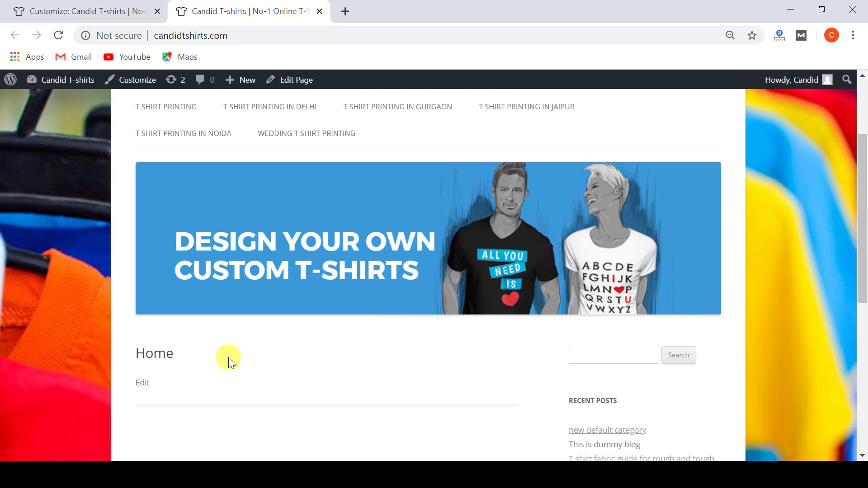
{"action": "scroll", "coordinate": [229, 357], "scroll_direction": "down", "scroll_amount": 5}
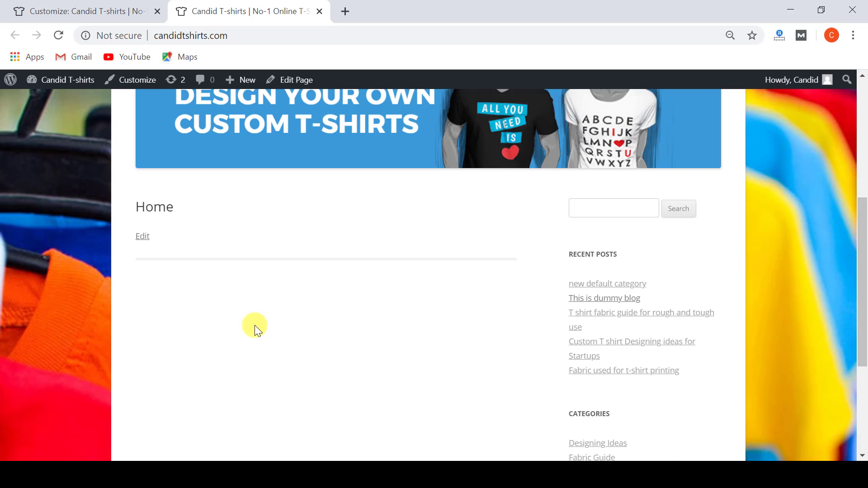
Step: Open the Home page for editing, set its template to Full-width Page Template, No Sidebar, and update the page
{"action": "scroll", "coordinate": [236, 321], "scroll_direction": "down", "scroll_amount": 2}
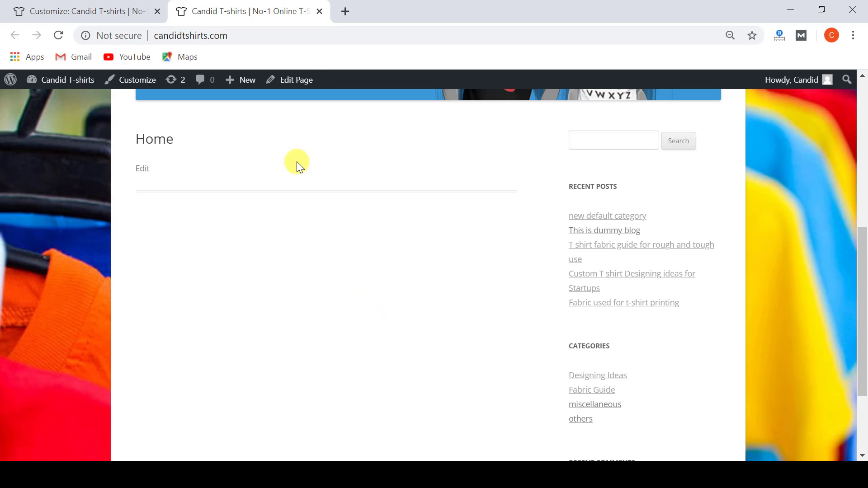
{"action": "left_click", "coordinate": [291, 79]}
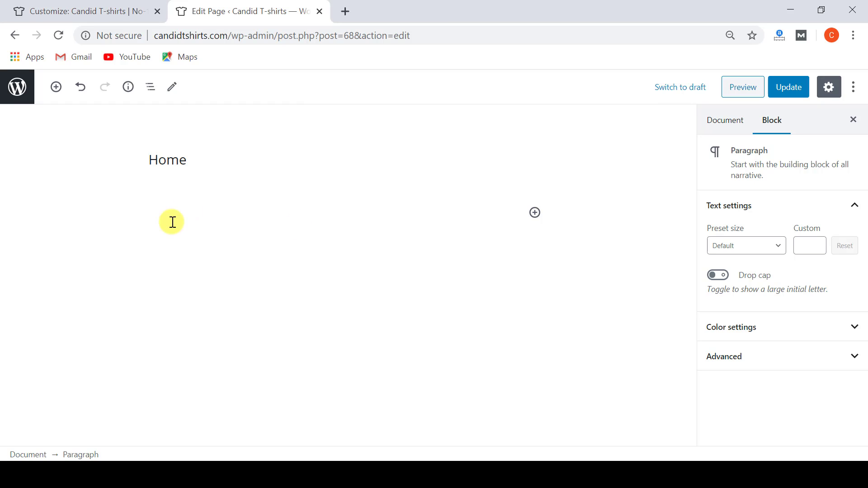
{"action": "left_click", "coordinate": [727, 125]}
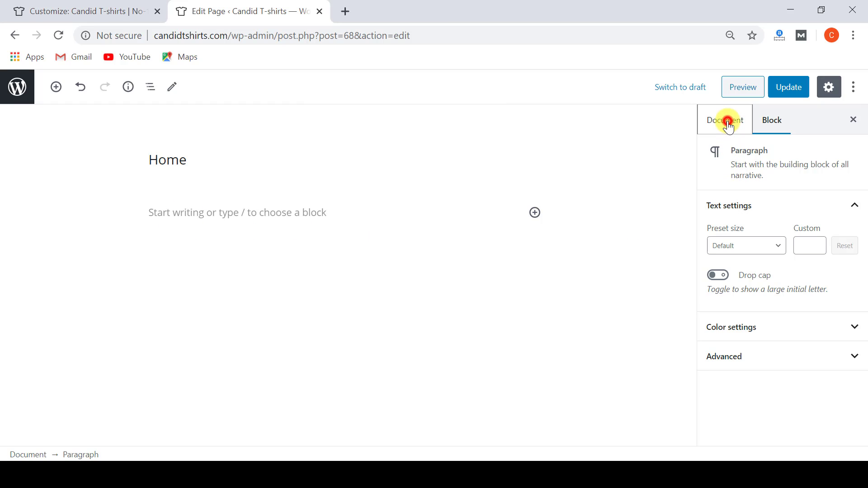
{"action": "scroll", "coordinate": [764, 271], "scroll_direction": "down", "scroll_amount": 3}
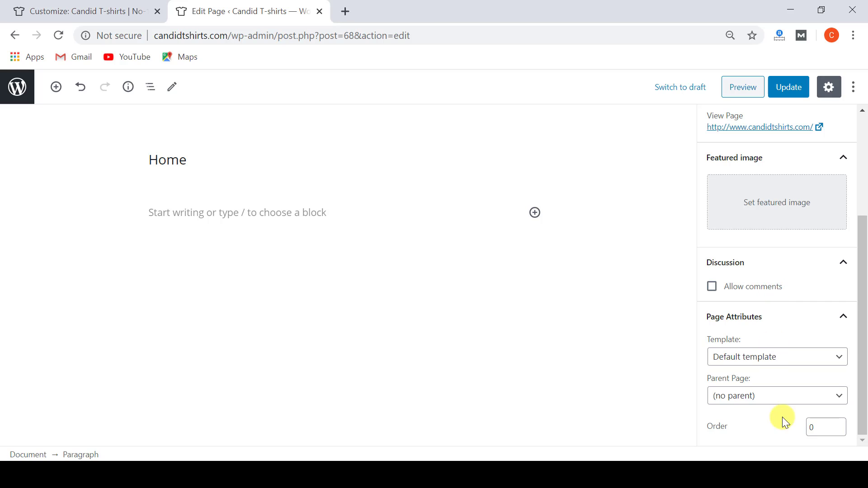
{"action": "left_click", "coordinate": [746, 359]}
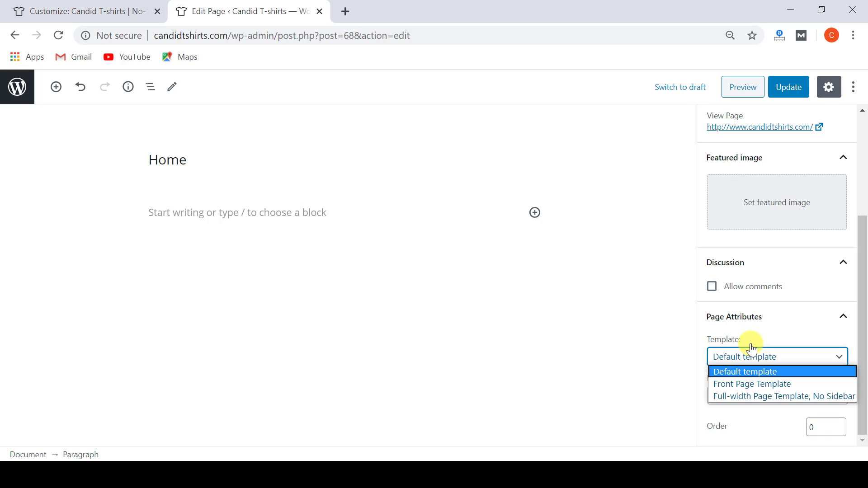
{"action": "left_click", "coordinate": [758, 397]}
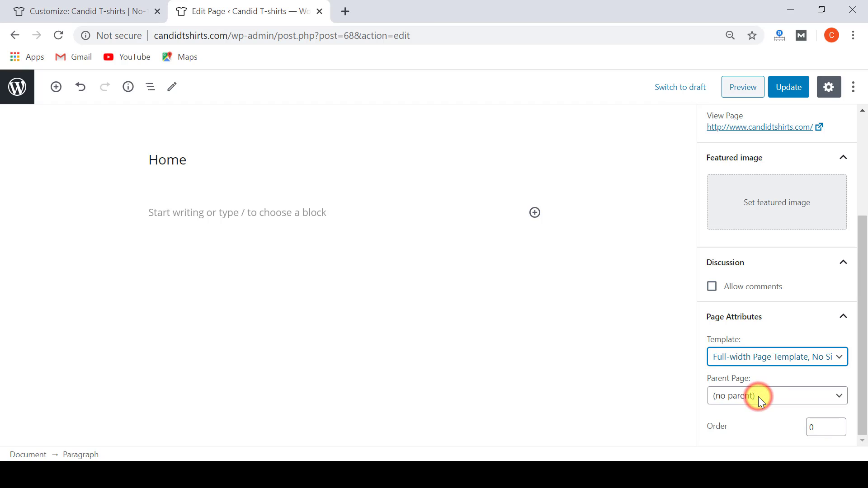
{"action": "left_click", "coordinate": [783, 91]}
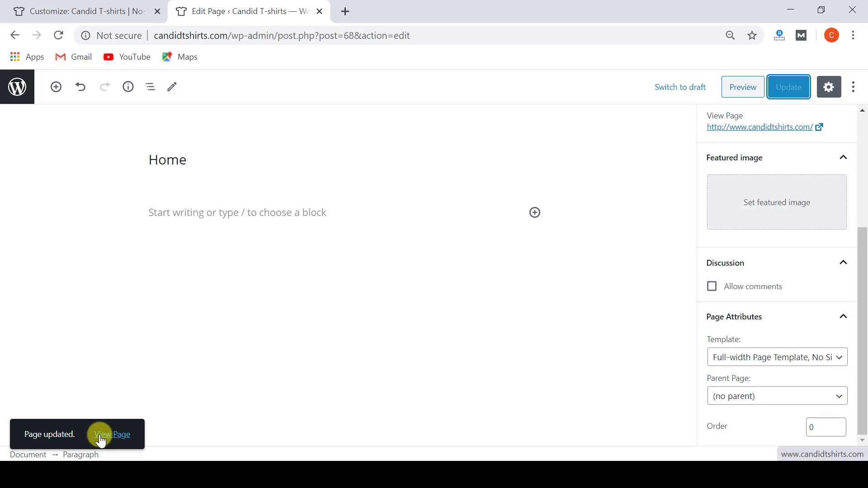
Step: View the updated Home page in a new tab and check its full-width layout down to the footer
{"action": "right_click", "coordinate": [100, 440]}
{"action": "left_click", "coordinate": [139, 329]}
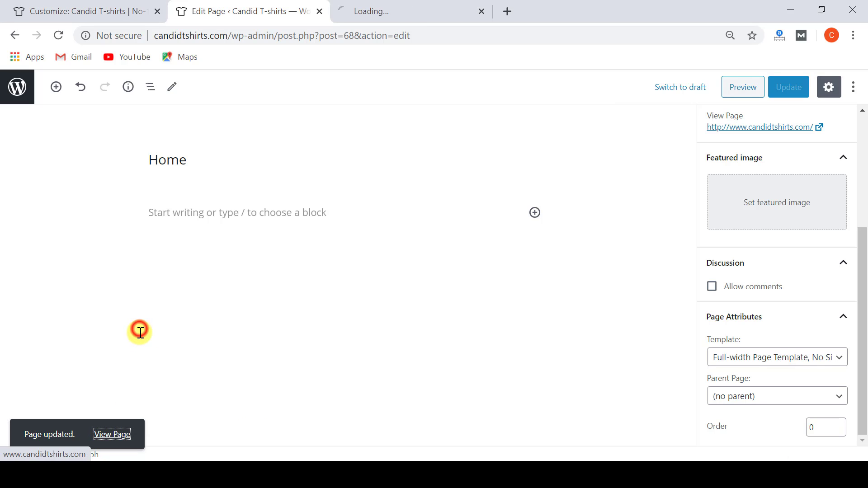
{"action": "left_click", "coordinate": [387, 13]}
{"action": "scroll", "coordinate": [300, 353], "scroll_direction": "down", "scroll_amount": 5}
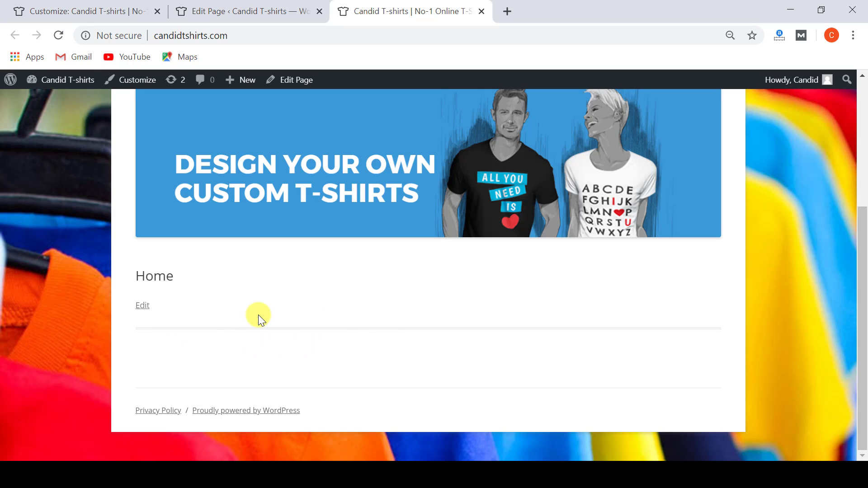
Step: Return to the Home page editor and insert a Columns block with three equal columns
{"action": "left_click", "coordinate": [231, 6]}
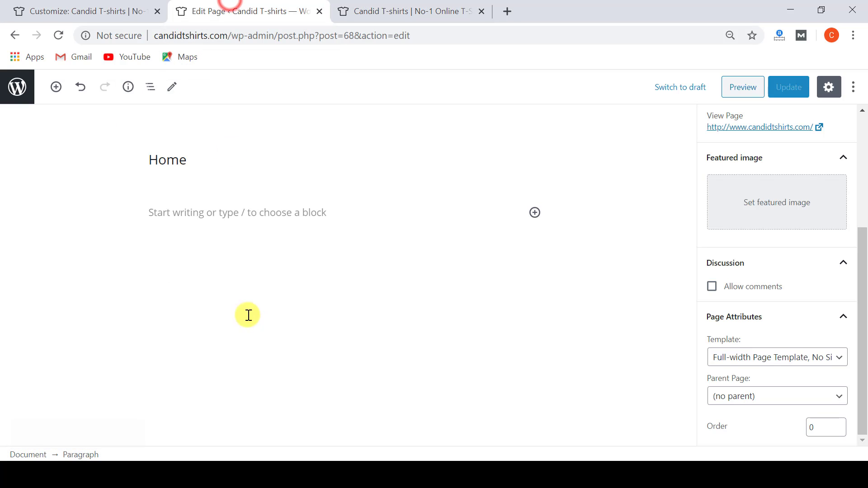
{"action": "left_click", "coordinate": [195, 213]}
{"action": "left_click", "coordinate": [56, 88]}
{"action": "type", "text": "colu"}
{"action": "left_click", "coordinate": [94, 203]}
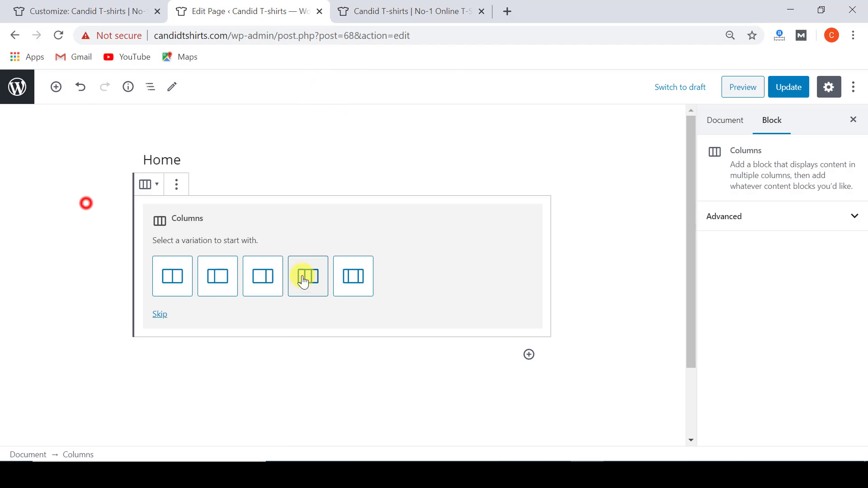
{"action": "left_click", "coordinate": [308, 276]}
Step: Add an Image block to the first column using the navy She's Mine / He's Mine T-shirt picture from the media library
{"action": "left_click", "coordinate": [207, 220]}
{"action": "left_click", "coordinate": [275, 340]}
{"action": "left_click", "coordinate": [170, 253]}
{"action": "left_click", "coordinate": [789, 393]}
{"action": "left_click", "coordinate": [183, 275]}
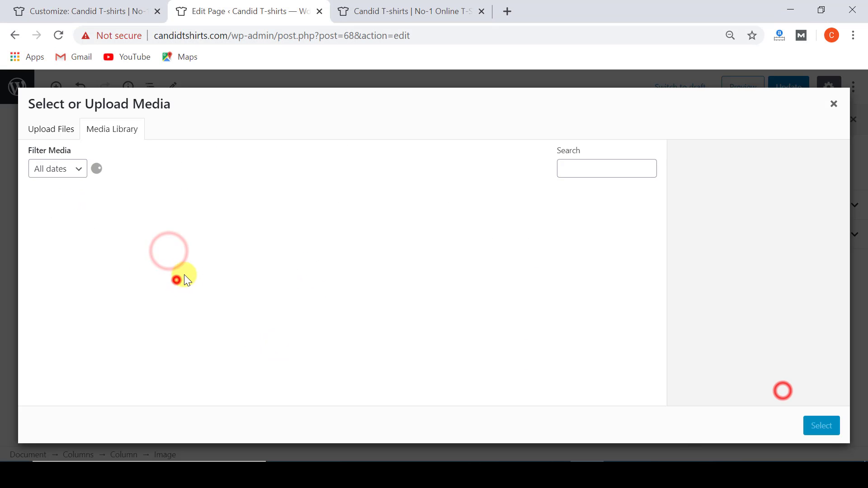
{"action": "left_click", "coordinate": [361, 238]}
{"action": "left_click", "coordinate": [822, 425]}
Step: Add an Image block to the second column using the The Boss / The Real Boss T-shirt picture
{"action": "left_click", "coordinate": [342, 221]}
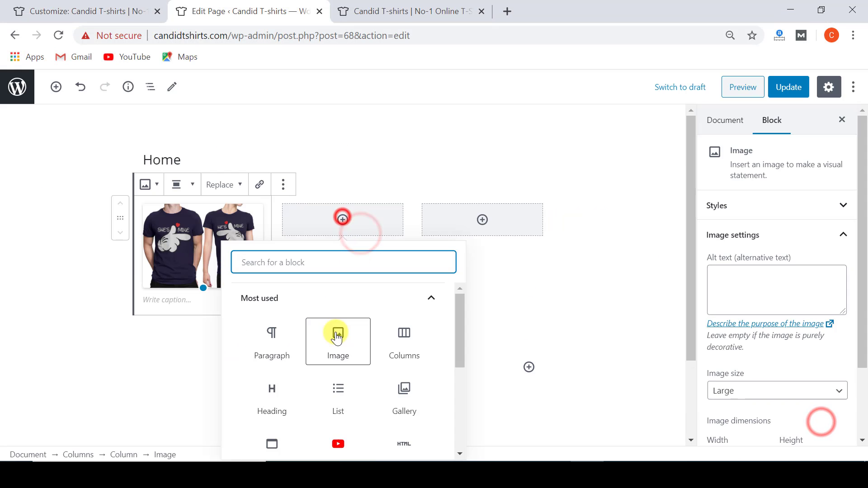
{"action": "left_click", "coordinate": [337, 333]}
{"action": "left_click", "coordinate": [329, 277]}
{"action": "left_click", "coordinate": [165, 334]}
{"action": "left_click", "coordinate": [821, 425]}
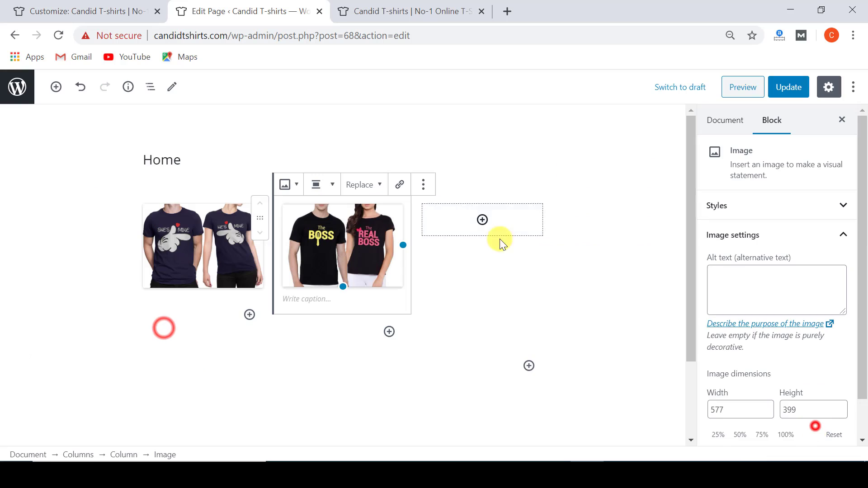
Step: Try the black Queen and King T-shirt picture as the third column's image and delete it
{"action": "left_click", "coordinate": [481, 217]}
{"action": "left_click", "coordinate": [475, 323]}
{"action": "left_click", "coordinate": [470, 273]}
{"action": "left_click", "coordinate": [522, 232]}
{"action": "left_click", "coordinate": [822, 426]}
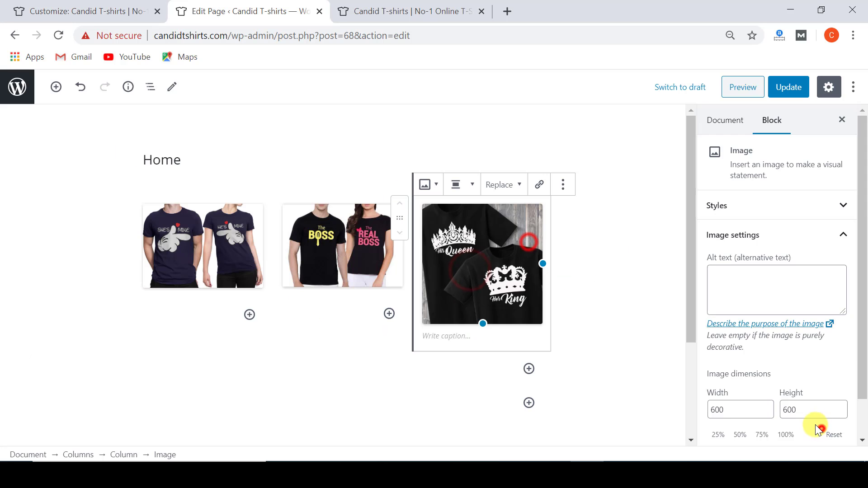
{"action": "key", "text": "Delete"}
Step: Add an Image block to the third column using the black She's Mine / He's Mine T-shirt picture
{"action": "left_click", "coordinate": [482, 219]}
{"action": "left_click", "coordinate": [494, 353]}
{"action": "left_click", "coordinate": [475, 271]}
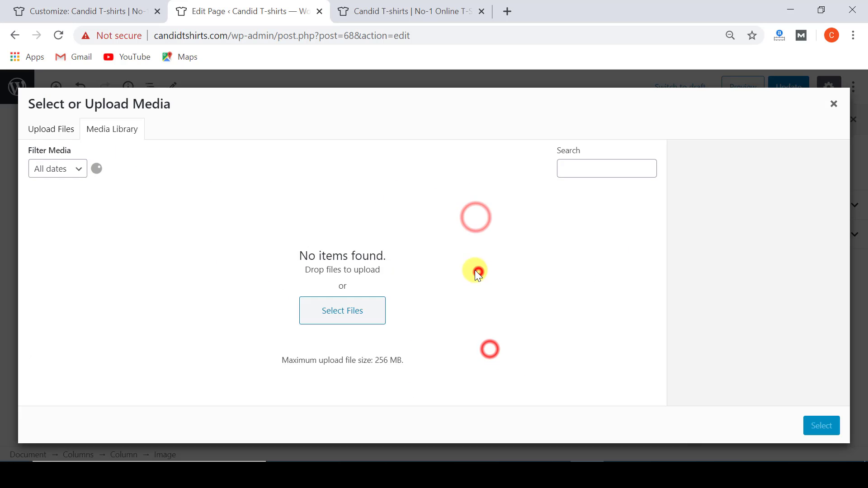
{"action": "left_click", "coordinate": [444, 242]}
{"action": "left_click", "coordinate": [821, 426]}
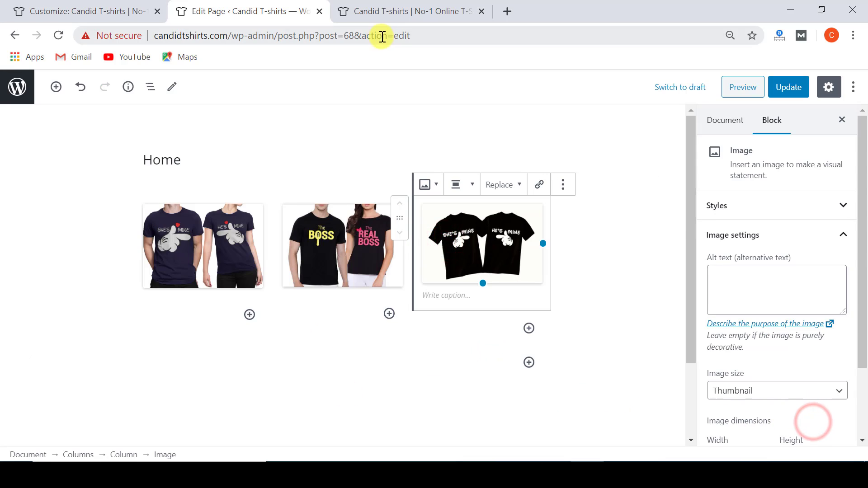
Step: Copy the opening text about t-shirt printing from the live T shirt Printing in Gurgaon page
{"action": "left_click", "coordinate": [374, 11]}
{"action": "left_click", "coordinate": [385, 232]}
{"action": "scroll", "coordinate": [385, 348], "scroll_direction": "down", "scroll_amount": 6}
{"action": "right_click", "coordinate": [287, 252]}
{"action": "left_click_drag", "start_coordinate": [129, 236], "coordinate": [512, 260]}
{"action": "key", "text": "ctrl+c"}
Step: Paste the copied t-shirt printing text as a paragraph below the image in each of the three columns and update the Home page
{"action": "left_click", "coordinate": [254, 11]}
{"action": "left_click", "coordinate": [247, 315]}
{"action": "left_click", "coordinate": [283, 161]}
{"action": "left_click", "coordinate": [170, 314]}
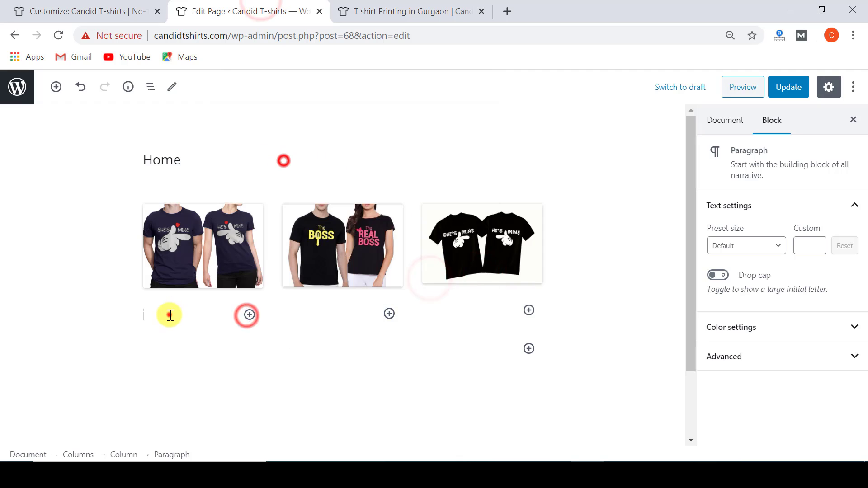
{"action": "key", "text": "ctrl+v"}
{"action": "left_click", "coordinate": [390, 316]}
{"action": "left_click", "coordinate": [425, 181]}
{"action": "key", "text": "ctrl+v"}
{"action": "left_click", "coordinate": [529, 310]}
{"action": "left_click", "coordinate": [563, 177]}
{"action": "key", "text": "ctrl+v"}
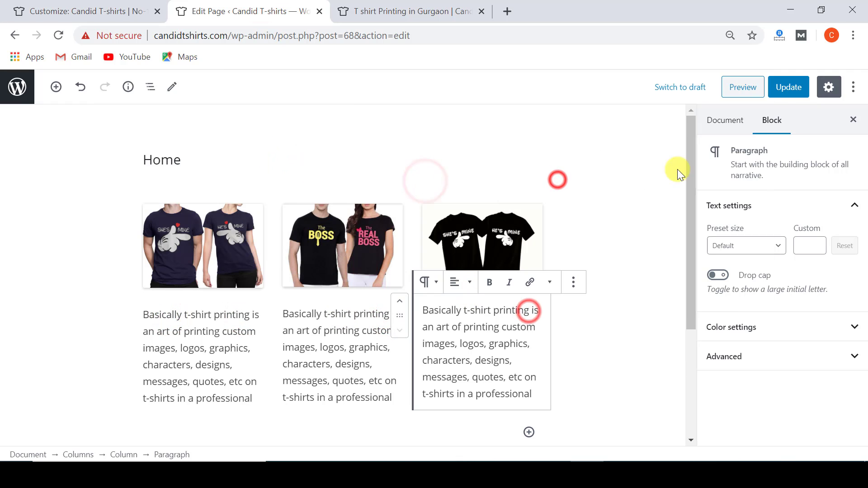
{"action": "left_click", "coordinate": [788, 86]}
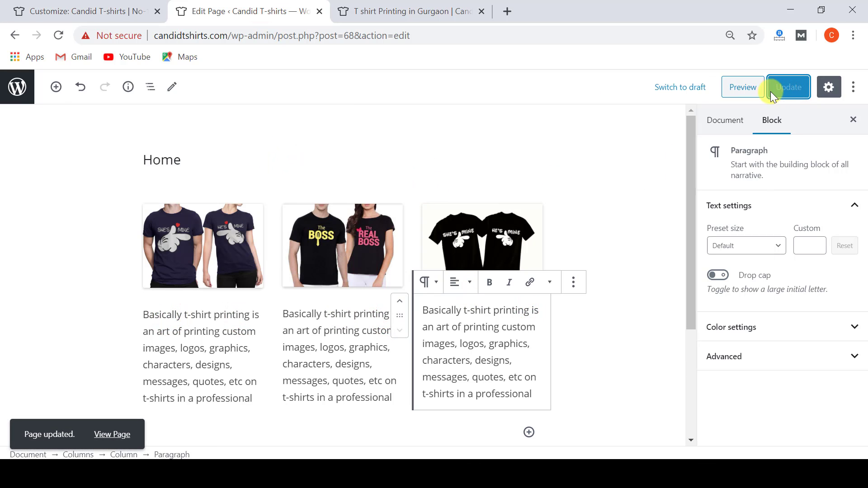
Step: View the updated Home page and check its three columns of images and text
{"action": "left_click", "coordinate": [113, 434]}
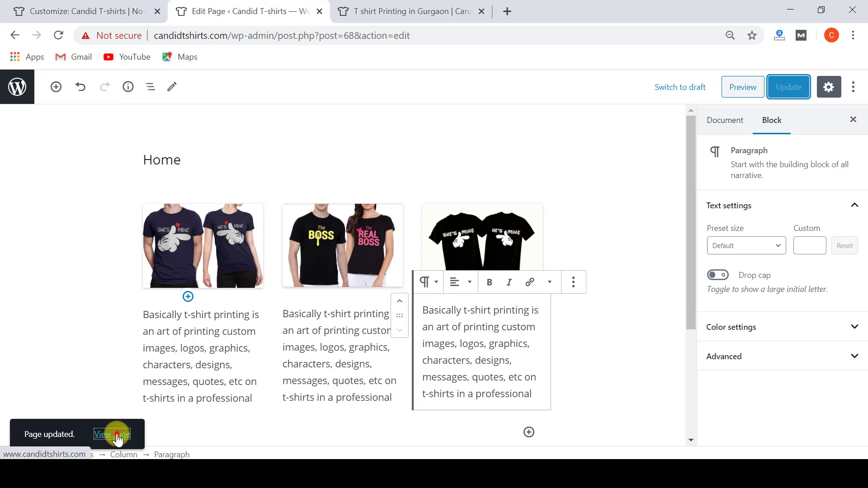
{"action": "scroll", "coordinate": [292, 292], "scroll_direction": "down", "scroll_amount": 4}
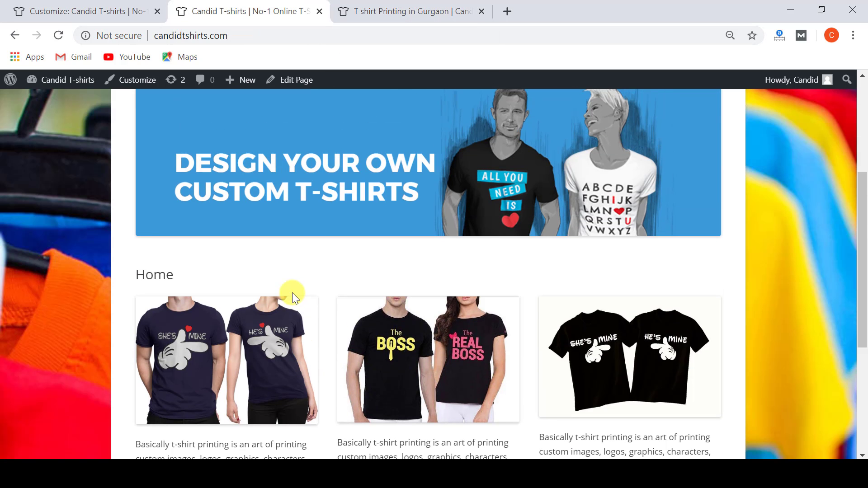
{"action": "left_click", "coordinate": [287, 267]}
{"action": "scroll", "coordinate": [211, 394], "scroll_direction": "down", "scroll_amount": 3}
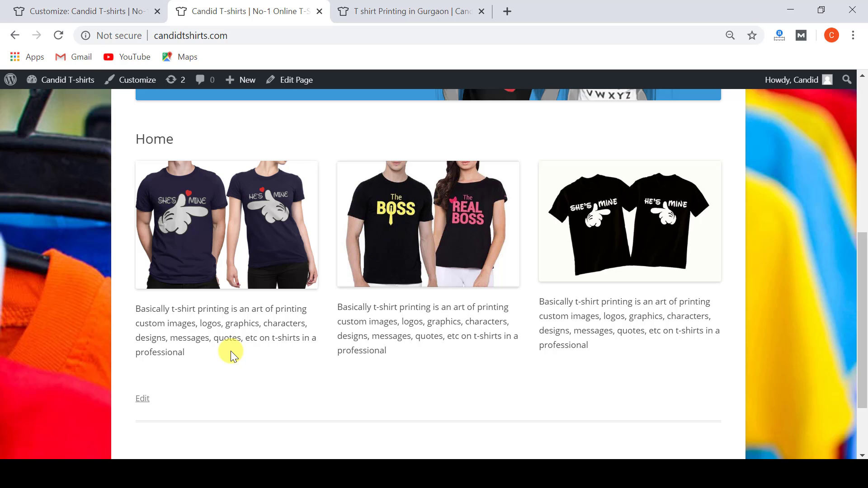
{"action": "scroll", "coordinate": [231, 351], "scroll_direction": "up", "scroll_amount": 8}
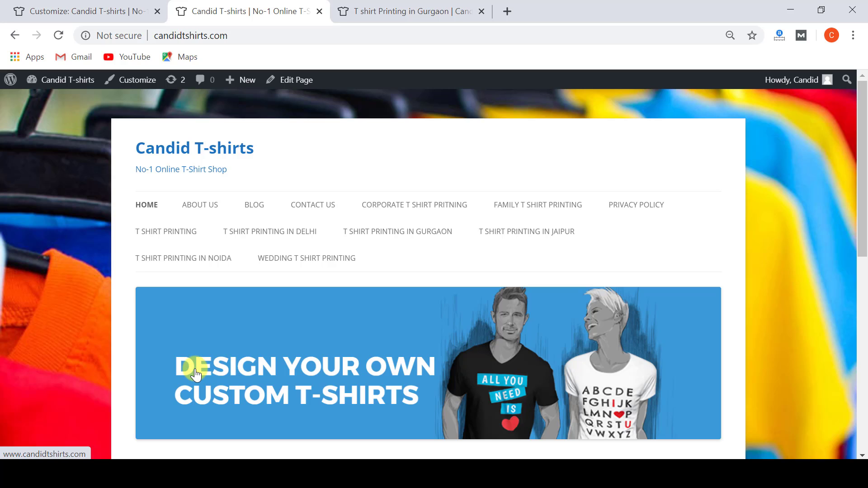
Step: Reopen Home from the site's navigation and examine the page from the header down to its end
{"action": "left_click", "coordinate": [148, 207]}
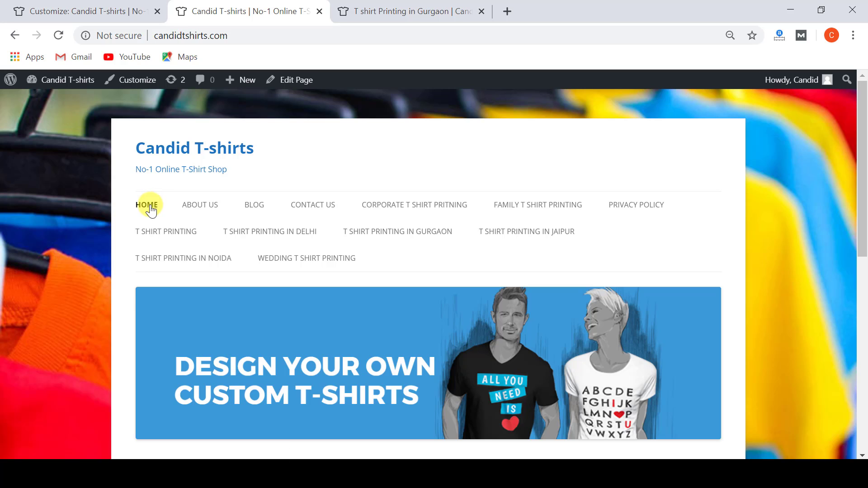
{"action": "left_click", "coordinate": [151, 209]}
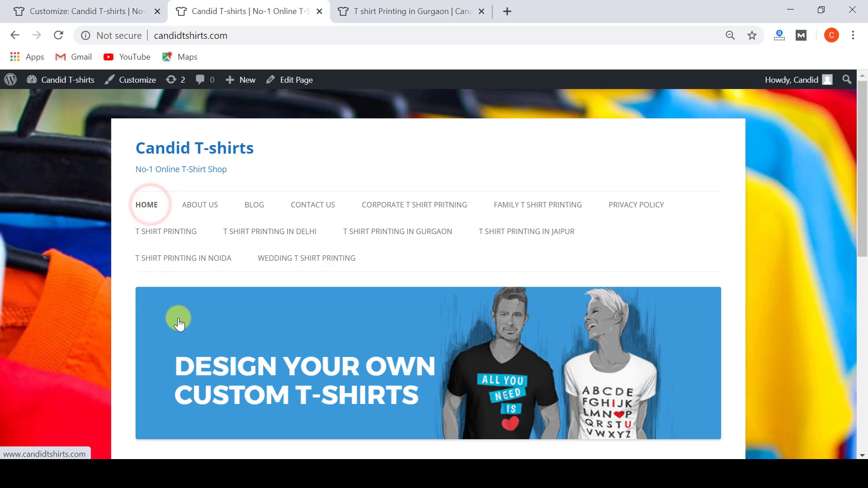
{"action": "scroll", "coordinate": [178, 318], "scroll_direction": "down", "scroll_amount": 6}
{"action": "scroll", "coordinate": [178, 319], "scroll_direction": "down", "scroll_amount": 4}
{"action": "scroll", "coordinate": [178, 319], "scroll_direction": "up", "scroll_amount": 10}
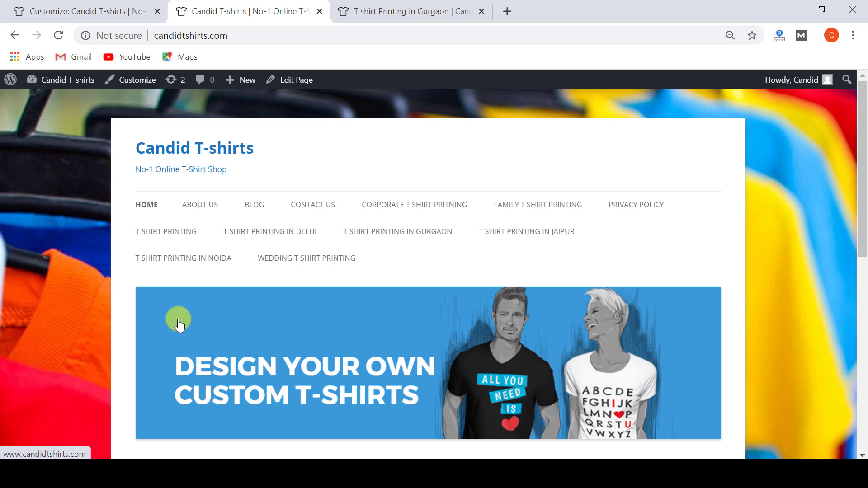
Step: Open the live Blog page and check whether its content area lists any posts
{"action": "left_click", "coordinate": [259, 209]}
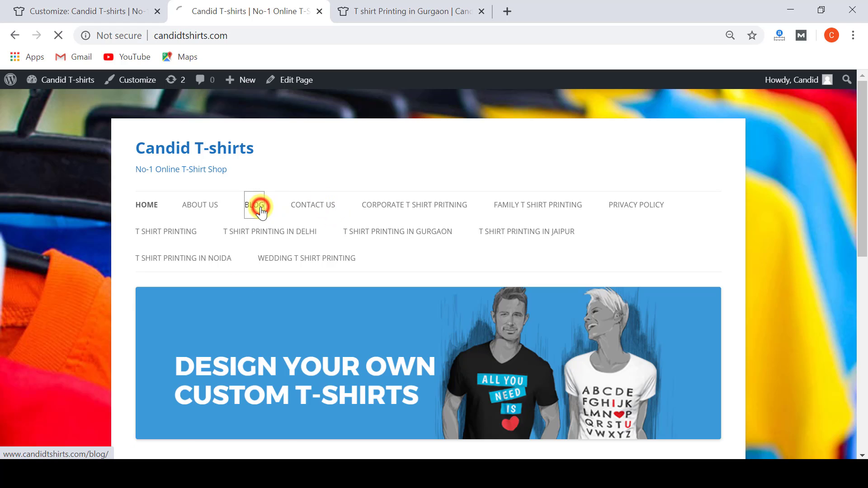
{"action": "scroll", "coordinate": [241, 325], "scroll_direction": "down", "scroll_amount": 7}
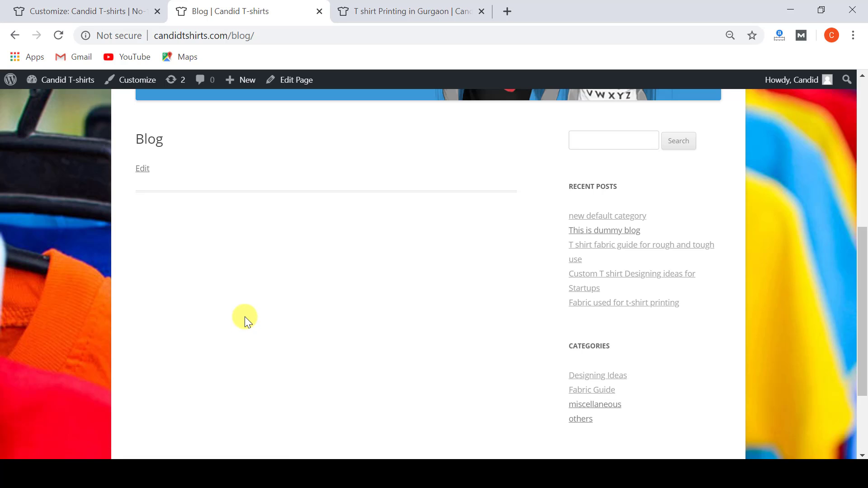
{"action": "scroll", "coordinate": [245, 316], "scroll_direction": "up", "scroll_amount": 6}
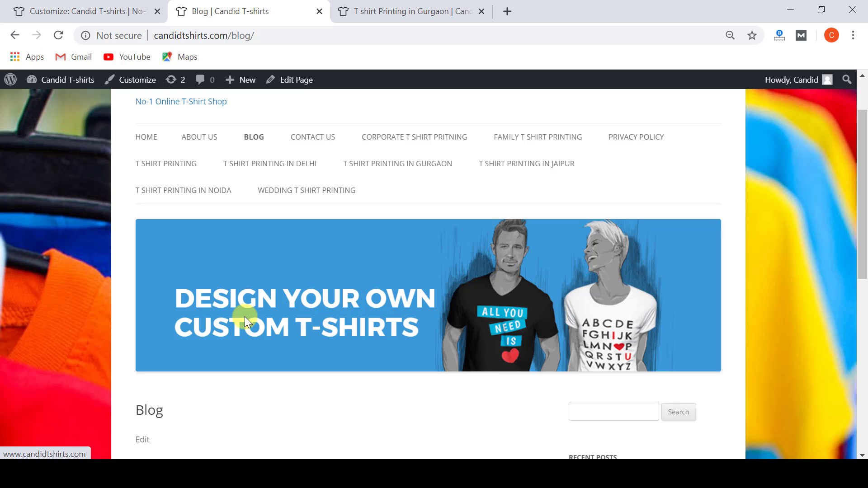
Step: Set Blog as the posts page in the customizer's homepage settings and publish the change
{"action": "left_click", "coordinate": [74, 7]}
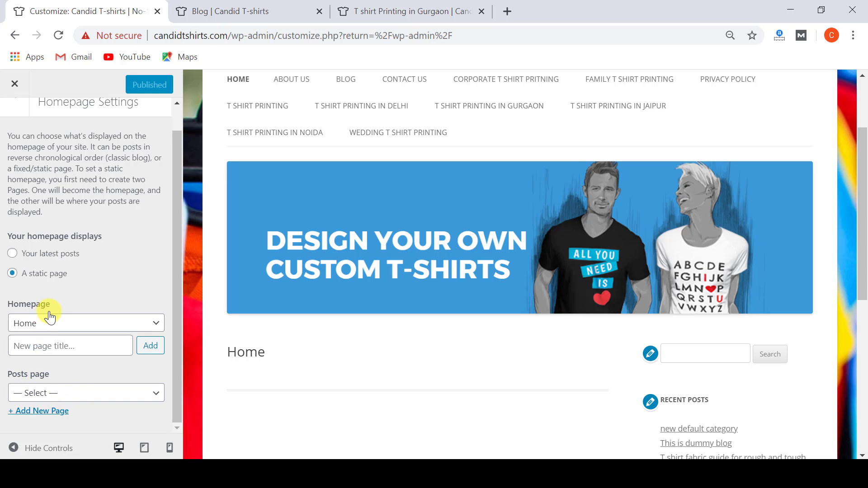
{"action": "left_click", "coordinate": [71, 396]}
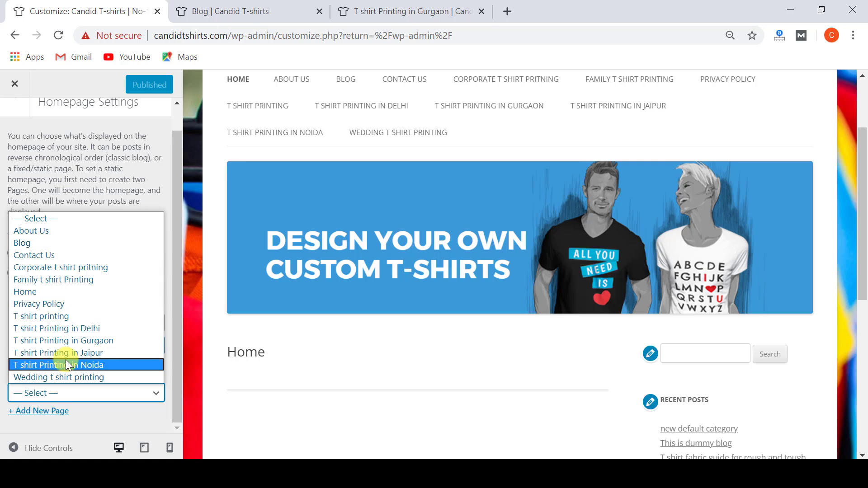
{"action": "left_click", "coordinate": [31, 245]}
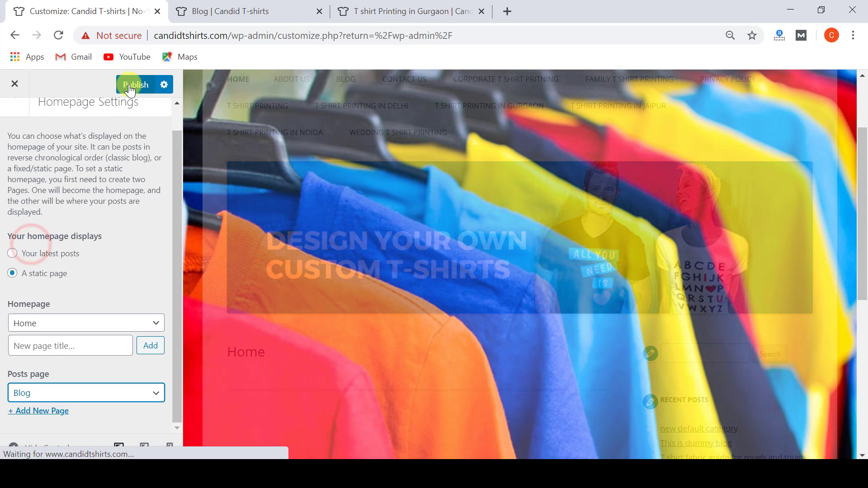
{"action": "left_click", "coordinate": [130, 87]}
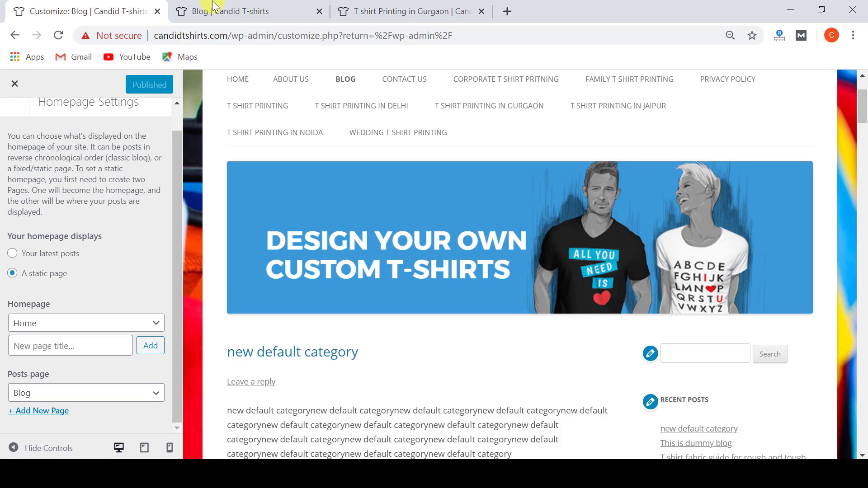
Step: Reload the live Blog page and check the posts in its content area
{"action": "left_click", "coordinate": [238, 6]}
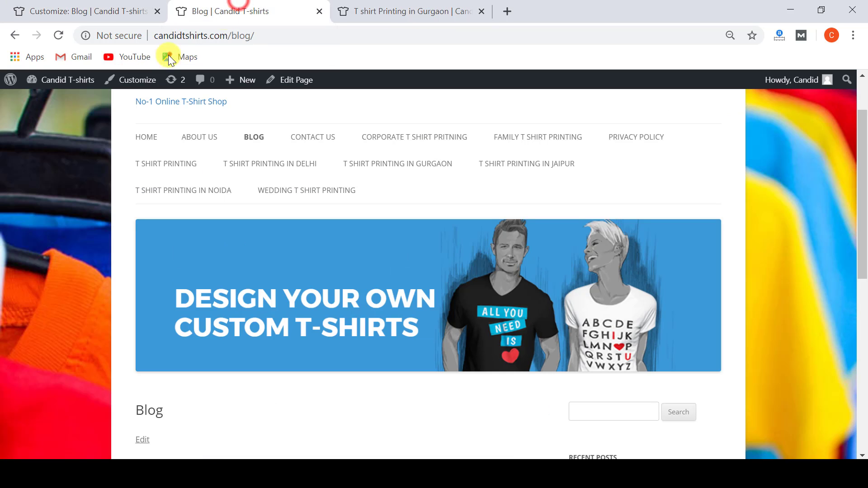
{"action": "left_click", "coordinate": [59, 35]}
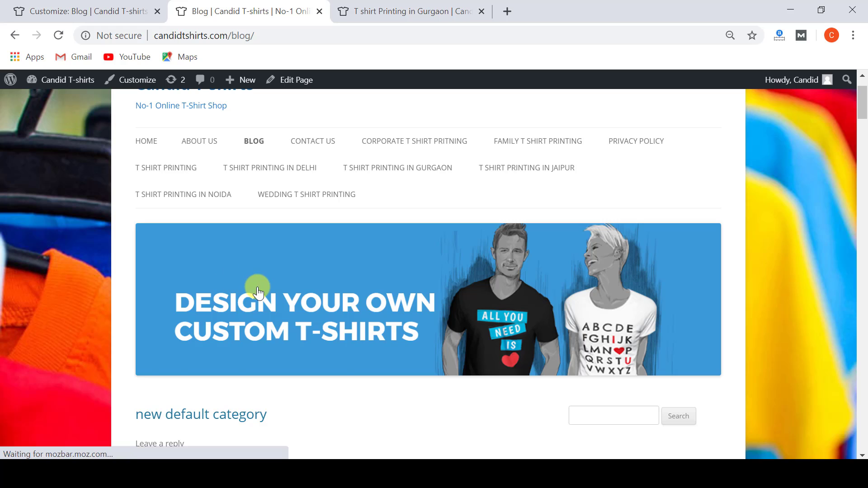
{"action": "scroll", "coordinate": [258, 288], "scroll_direction": "down", "scroll_amount": 5}
{"action": "scroll", "coordinate": [258, 292], "scroll_direction": "down", "scroll_amount": 5}
{"action": "scroll", "coordinate": [257, 291], "scroll_direction": "up", "scroll_amount": 7}
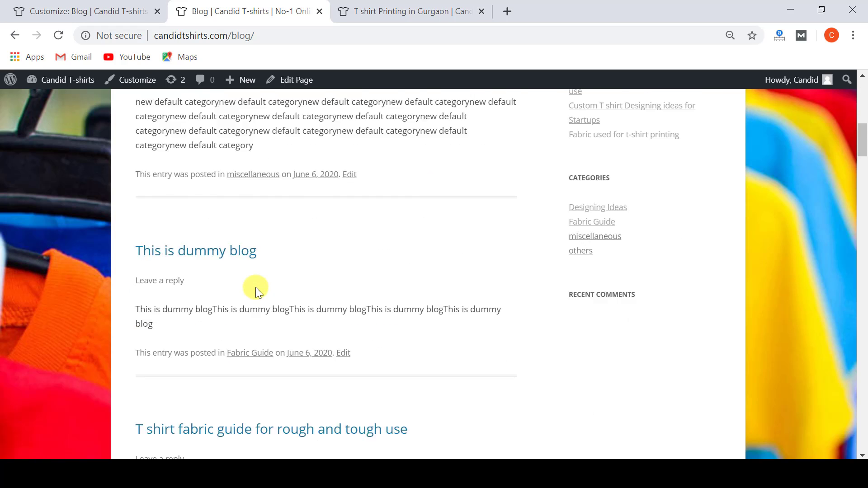
{"action": "scroll", "coordinate": [254, 287], "scroll_direction": "up", "scroll_amount": 4}
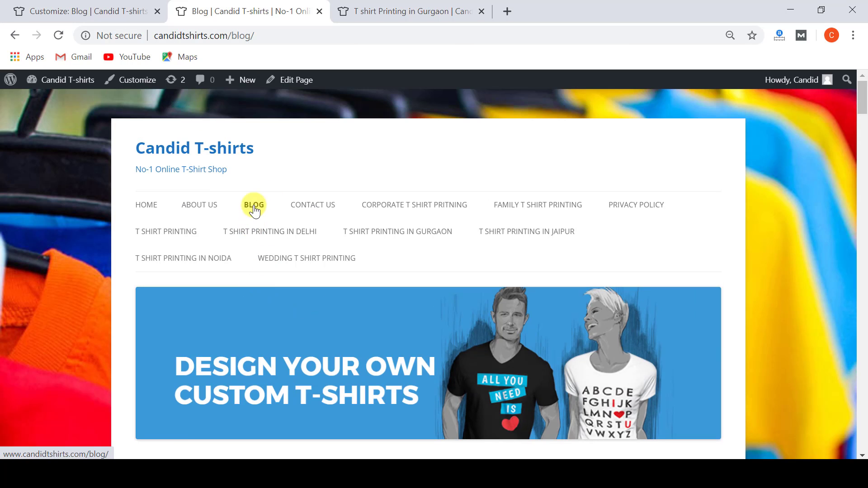
Step: Open the live Home page from the site's navigation and compare its header banner and three-column content
{"action": "left_click", "coordinate": [146, 205]}
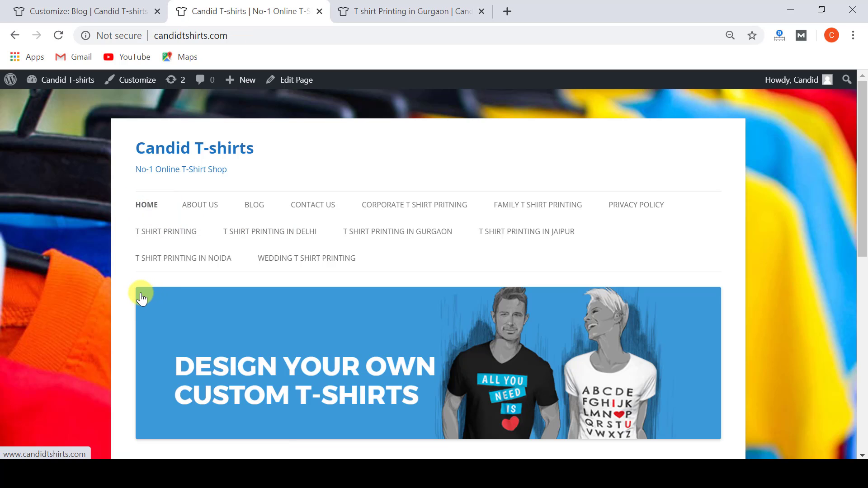
{"action": "scroll", "coordinate": [142, 307], "scroll_direction": "down", "scroll_amount": 6}
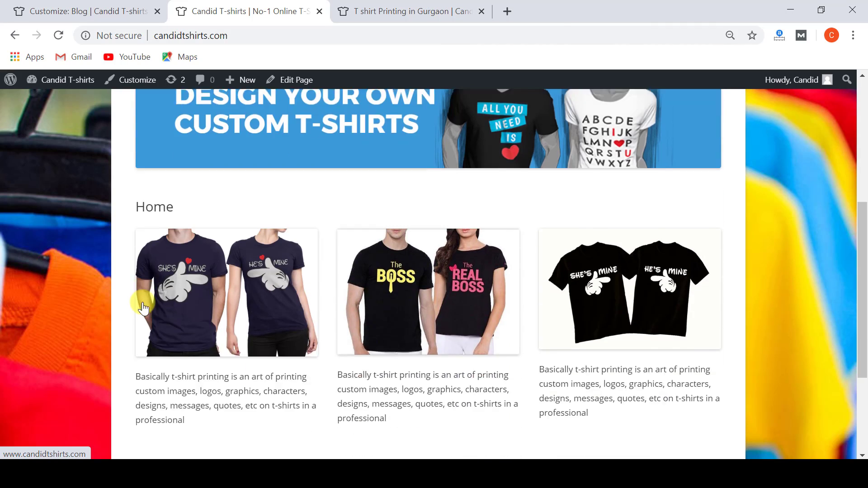
{"action": "scroll", "coordinate": [142, 307], "scroll_direction": "up", "scroll_amount": 6}
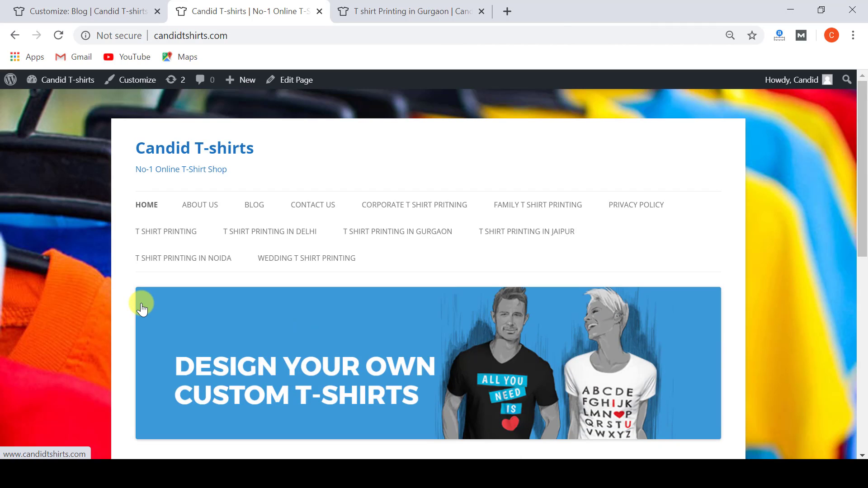
{"action": "scroll", "coordinate": [142, 308], "scroll_direction": "down", "scroll_amount": 7}
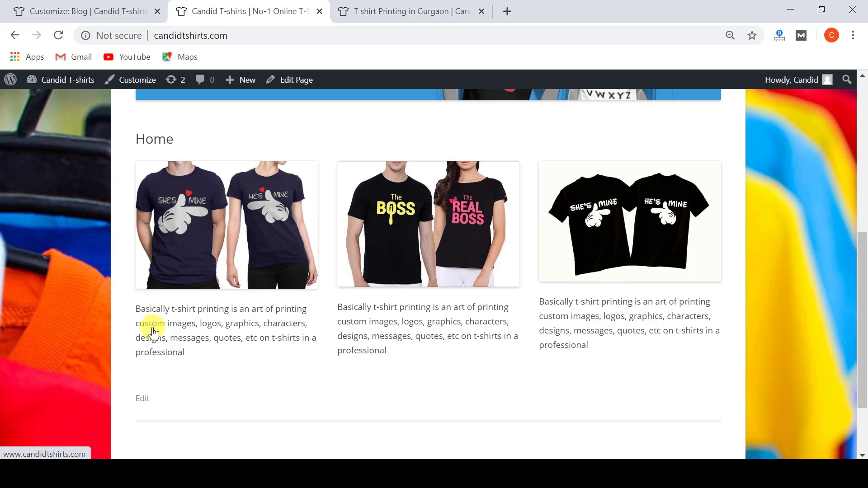
{"action": "scroll", "coordinate": [154, 327], "scroll_direction": "up", "scroll_amount": 7}
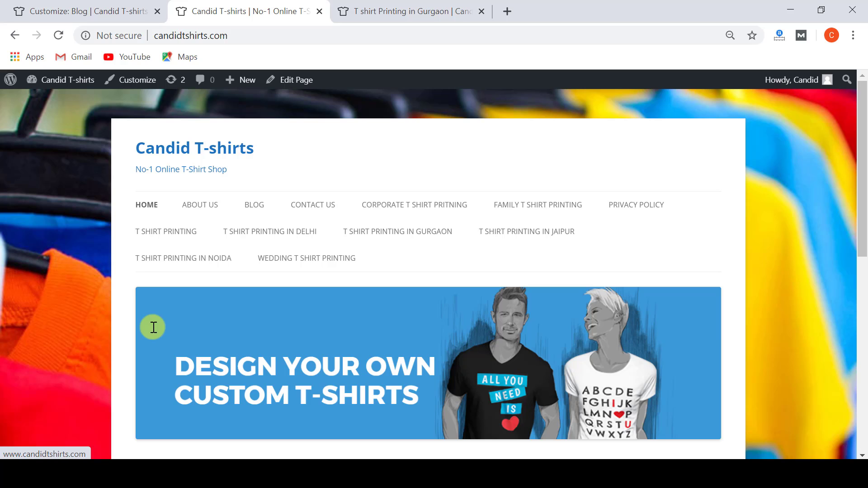
Step: Open the customizer's Additional CSS section and examine its instructions and code editor, then return to the main sections
{"action": "left_click", "coordinate": [72, 10]}
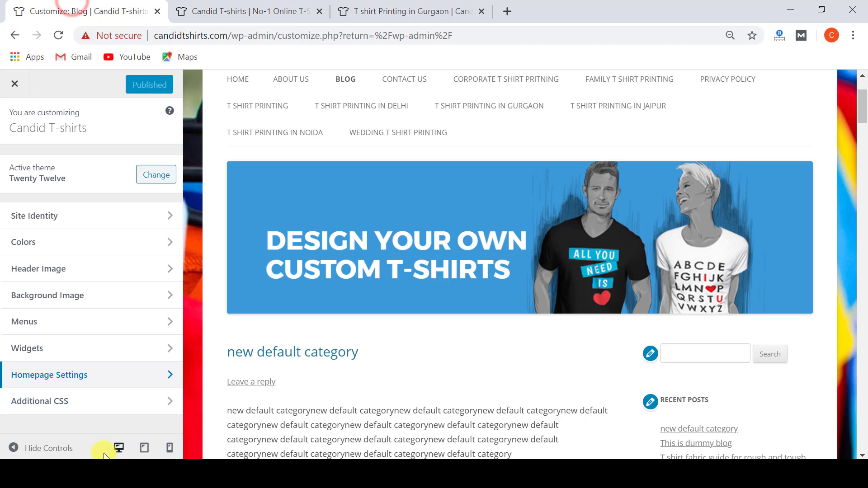
{"action": "left_click", "coordinate": [87, 402]}
{"action": "scroll", "coordinate": [87, 404], "scroll_direction": "down", "scroll_amount": 5}
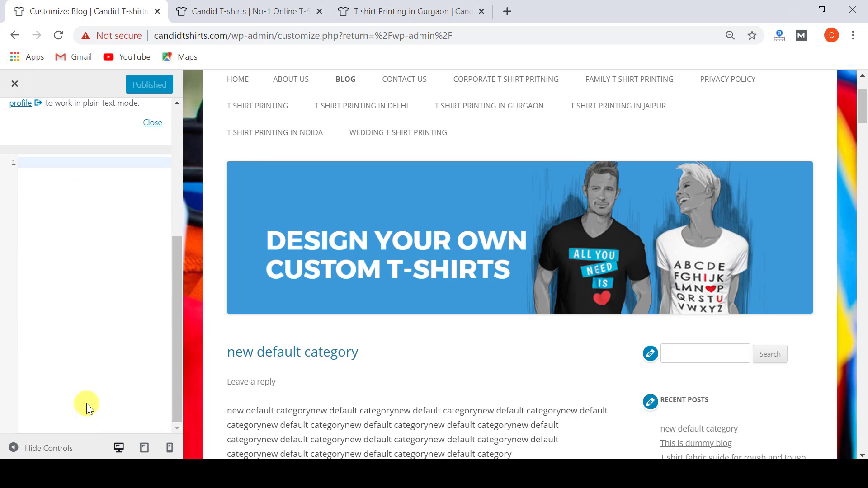
{"action": "scroll", "coordinate": [339, 250], "scroll_direction": "up", "scroll_amount": 2}
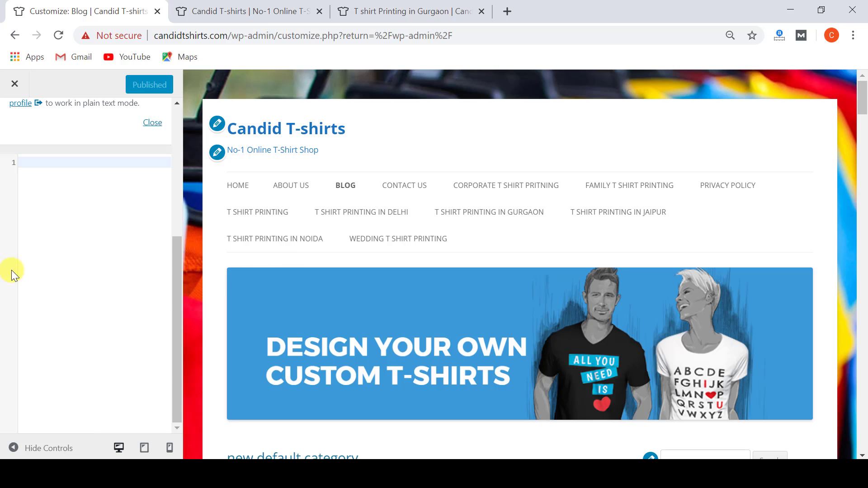
{"action": "scroll", "coordinate": [67, 267], "scroll_direction": "up", "scroll_amount": 5}
{"action": "scroll", "coordinate": [72, 362], "scroll_direction": "down", "scroll_amount": 3}
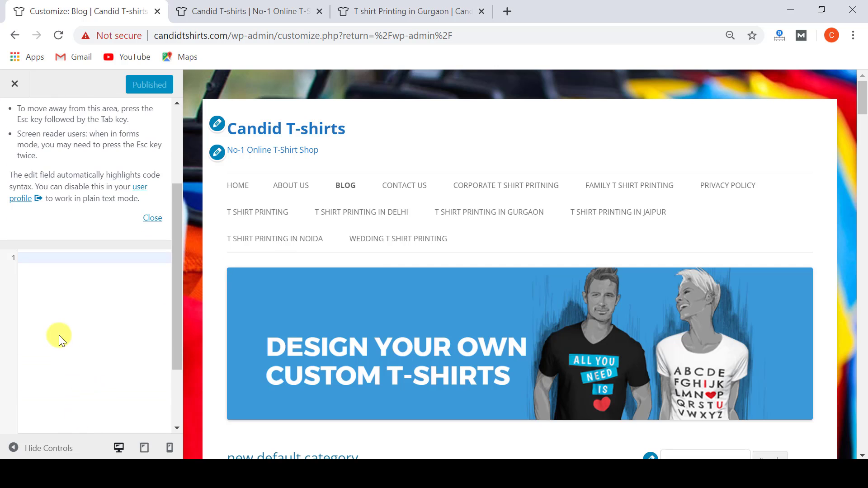
{"action": "scroll", "coordinate": [64, 333], "scroll_direction": "up", "scroll_amount": 2}
{"action": "scroll", "coordinate": [63, 333], "scroll_direction": "up", "scroll_amount": 2}
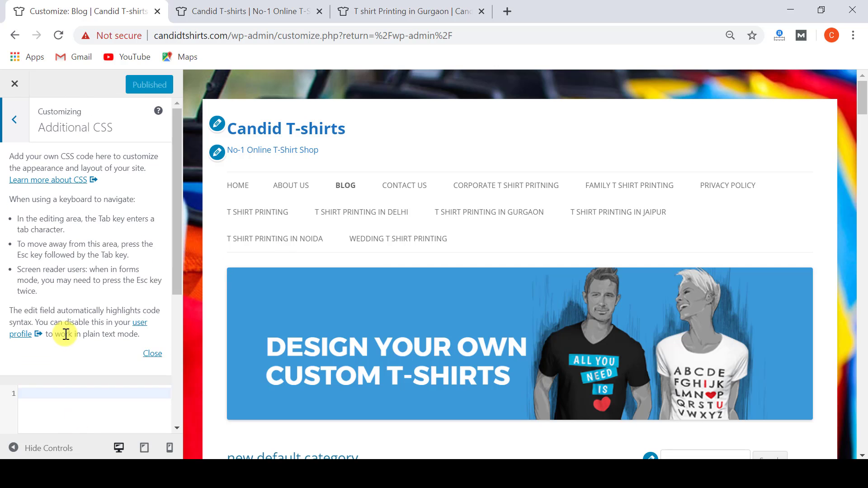
{"action": "left_click", "coordinate": [14, 122]}
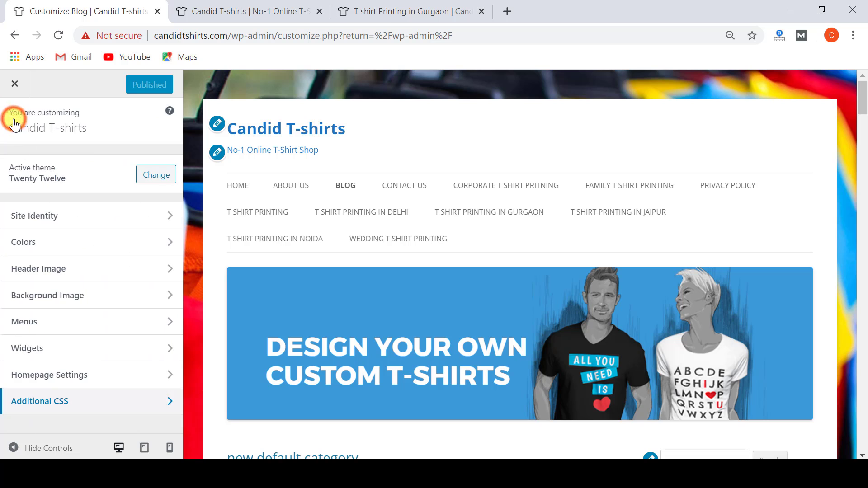
Step: Close the customizer and activate the installed Astra theme
{"action": "left_click", "coordinate": [13, 85]}
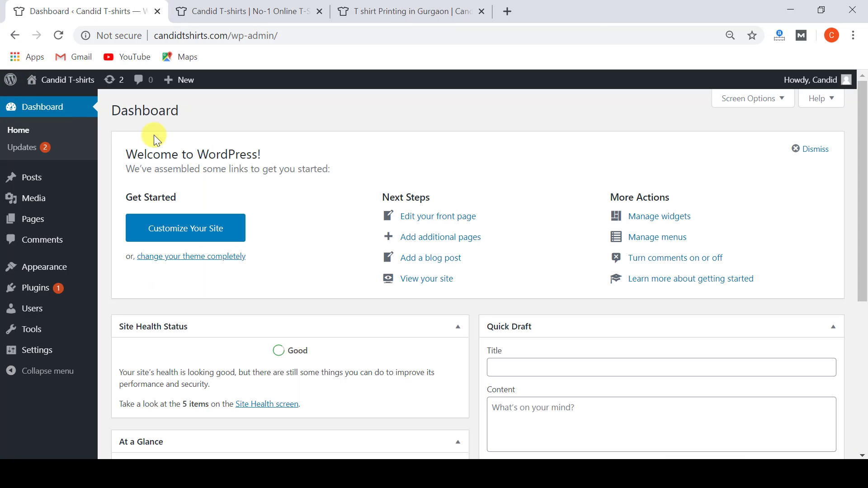
{"action": "mouse_move", "coordinate": [53, 267]}
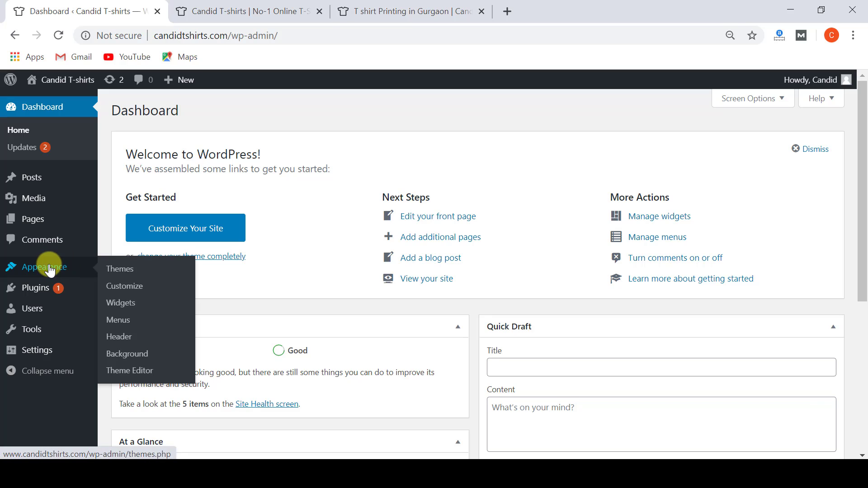
{"action": "left_click", "coordinate": [121, 270]}
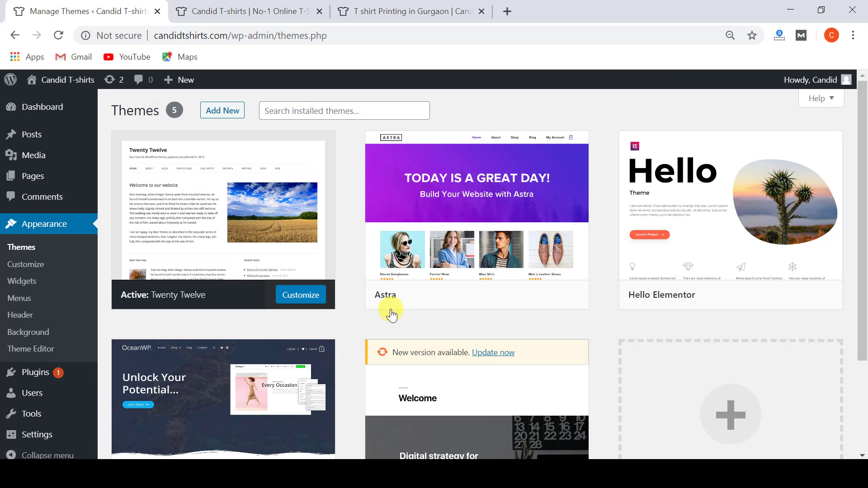
{"action": "left_click", "coordinate": [492, 298]}
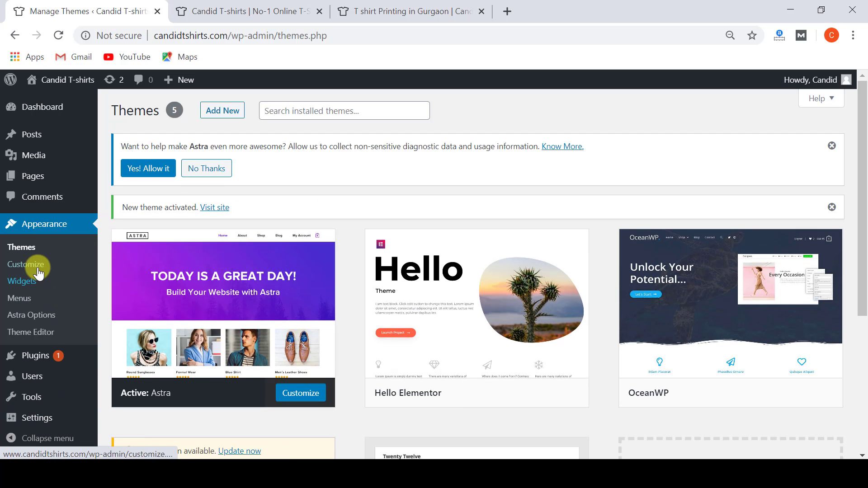
Step: Open the customizer for the Astra theme and look through its available sections
{"action": "left_click", "coordinate": [38, 271]}
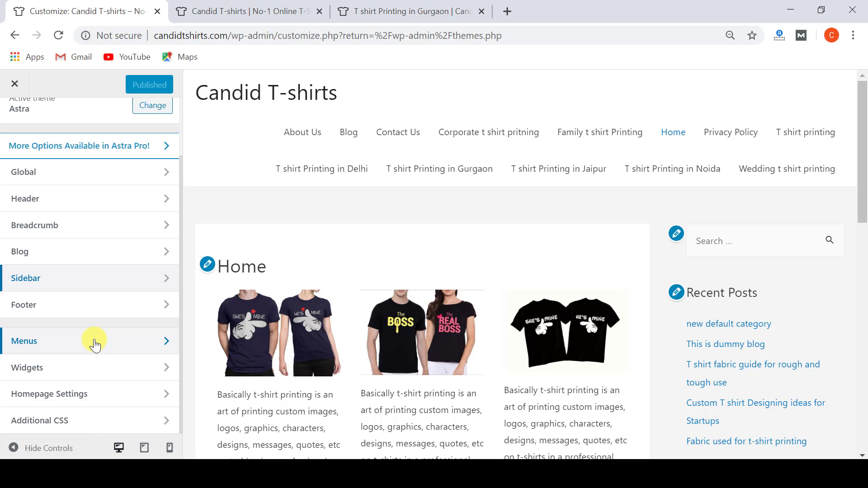
{"action": "scroll", "coordinate": [94, 345], "scroll_direction": "up", "scroll_amount": 2}
{"action": "scroll", "coordinate": [90, 350], "scroll_direction": "down", "scroll_amount": 2}
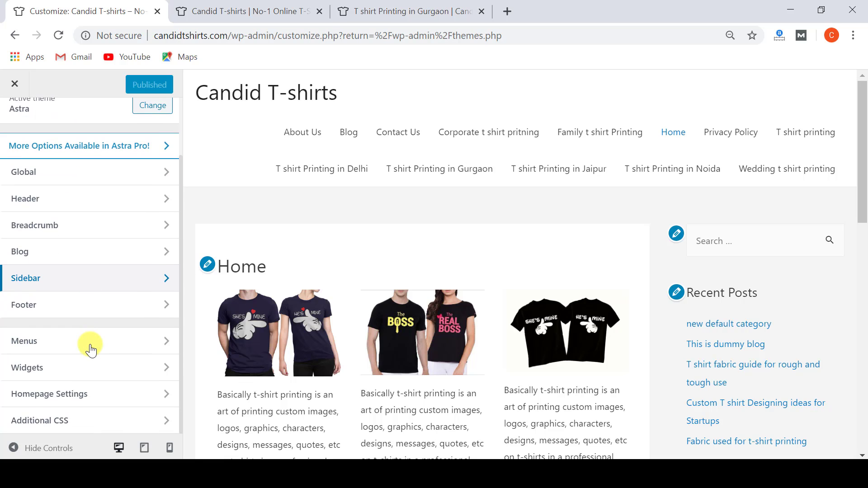
{"action": "scroll", "coordinate": [91, 350], "scroll_direction": "up", "scroll_amount": 2}
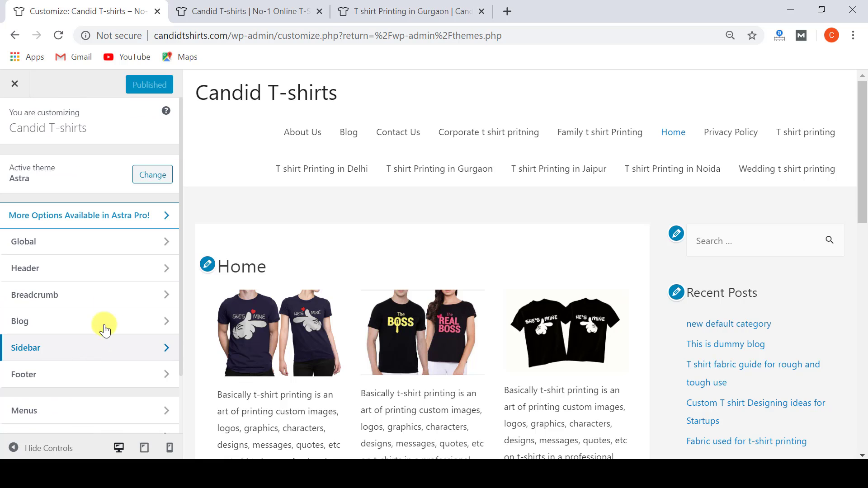
Step: Examine Astra's Base Typography and Headings options in the global typography settings
{"action": "left_click", "coordinate": [75, 252]}
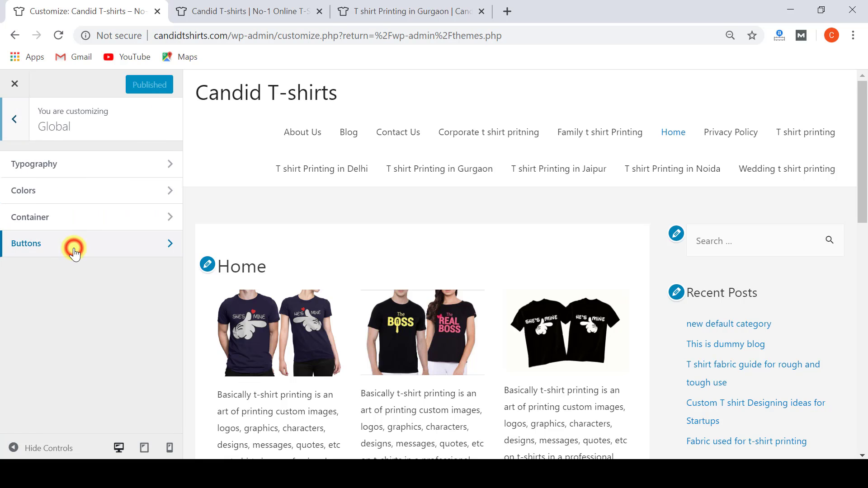
{"action": "left_click", "coordinate": [75, 169]}
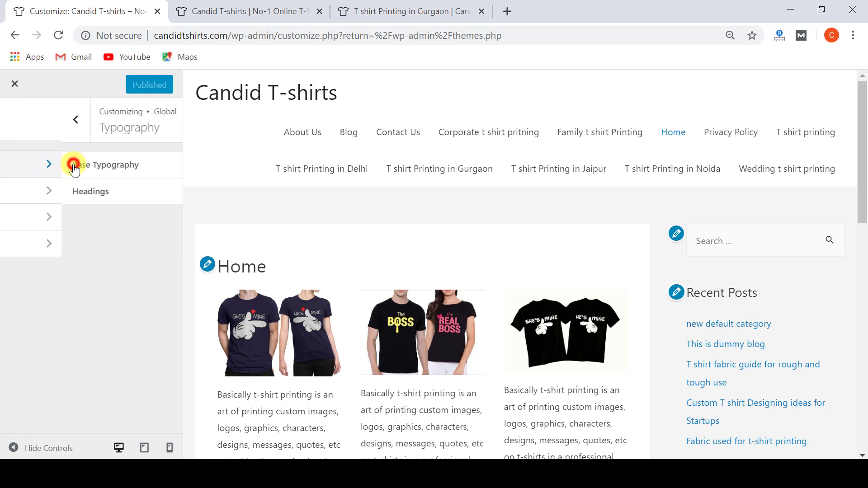
{"action": "left_click", "coordinate": [75, 170]}
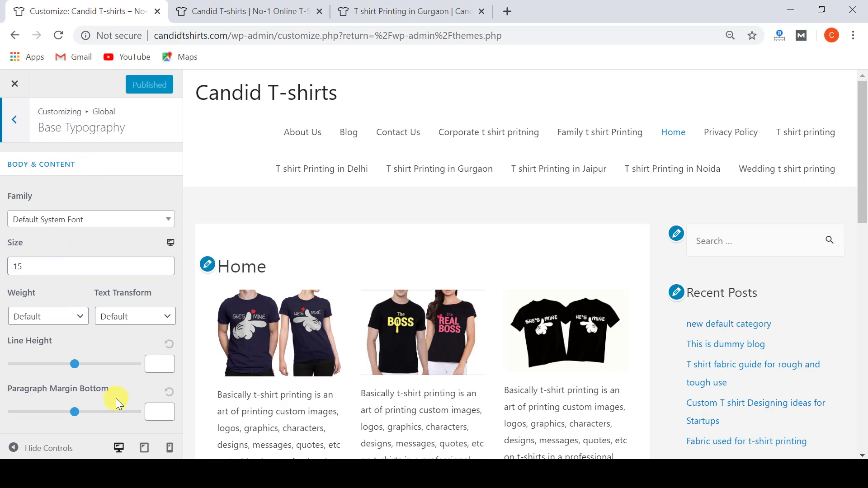
{"action": "left_click", "coordinate": [13, 121]}
{"action": "left_click", "coordinate": [61, 192]}
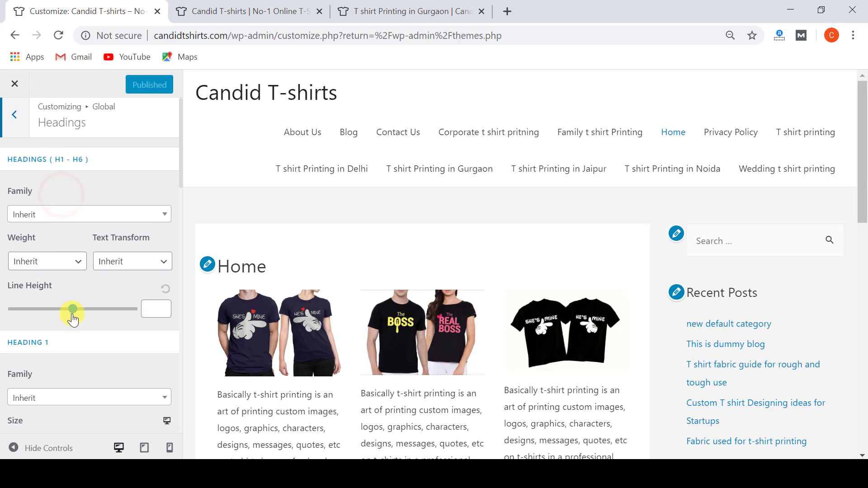
{"action": "scroll", "coordinate": [72, 319], "scroll_direction": "down", "scroll_amount": 3}
{"action": "scroll", "coordinate": [72, 319], "scroll_direction": "up", "scroll_amount": 5}
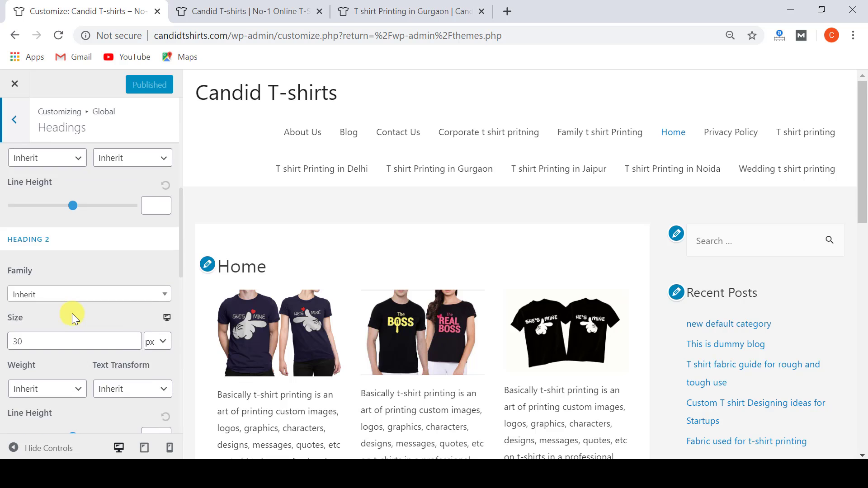
{"action": "left_click", "coordinate": [15, 129]}
{"action": "left_click", "coordinate": [15, 129]}
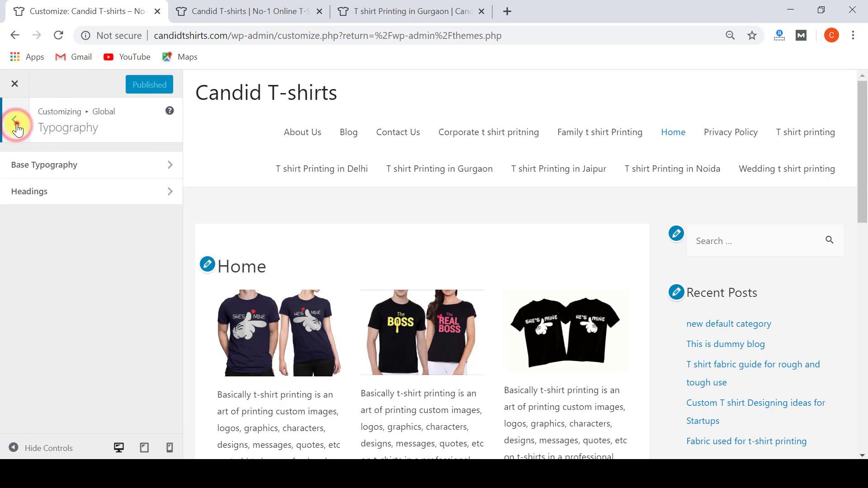
Step: Examine the Base Colors options in Astra's global color settings and return to the Global section
{"action": "left_click", "coordinate": [47, 190]}
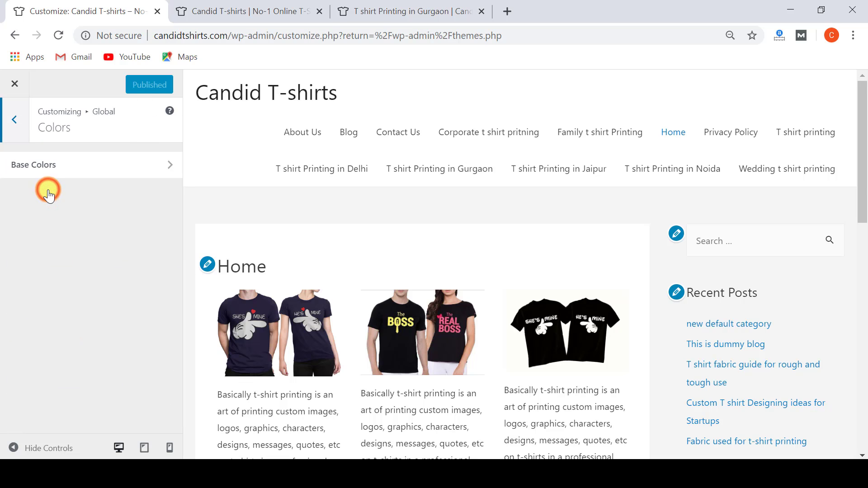
{"action": "left_click", "coordinate": [48, 165]}
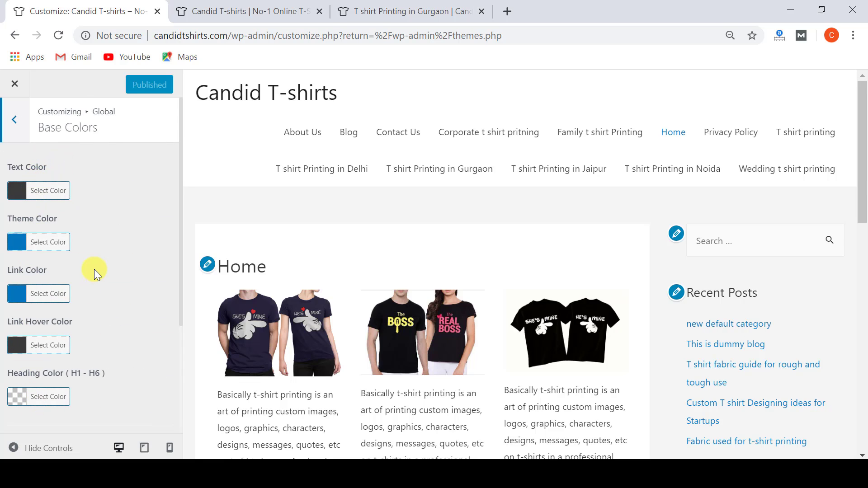
{"action": "left_click", "coordinate": [15, 119]}
{"action": "left_click", "coordinate": [17, 123]}
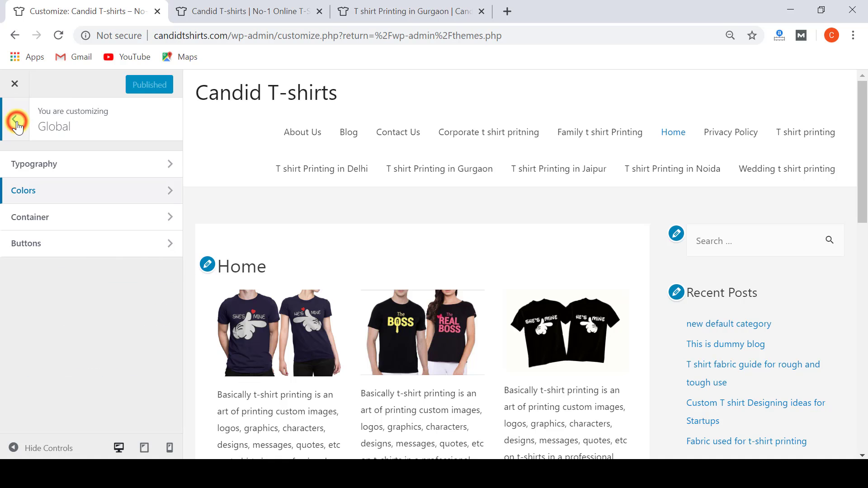
Step: Look over Astra's main customizer sections again and close the customizer to return to the installed themes
{"action": "left_click", "coordinate": [16, 122]}
{"action": "scroll", "coordinate": [52, 295], "scroll_direction": "down", "scroll_amount": 2}
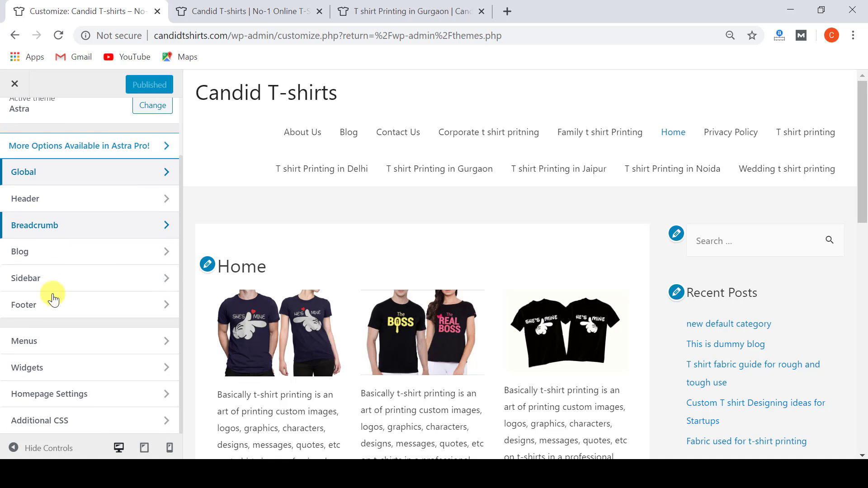
{"action": "scroll", "coordinate": [89, 343], "scroll_direction": "up", "scroll_amount": 2}
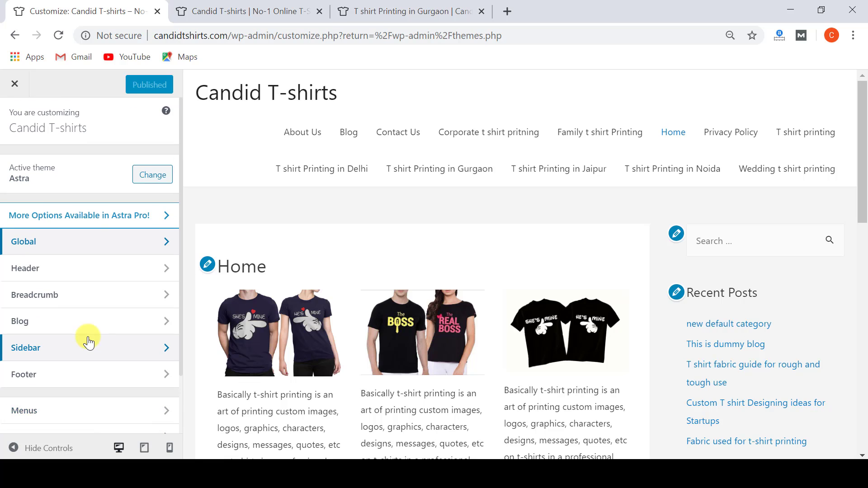
{"action": "left_click", "coordinate": [16, 89]}
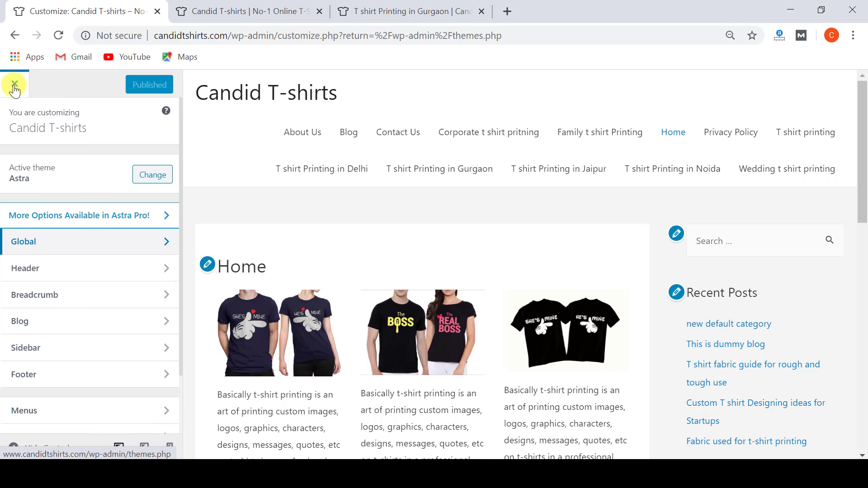
{"action": "left_click", "coordinate": [15, 89]}
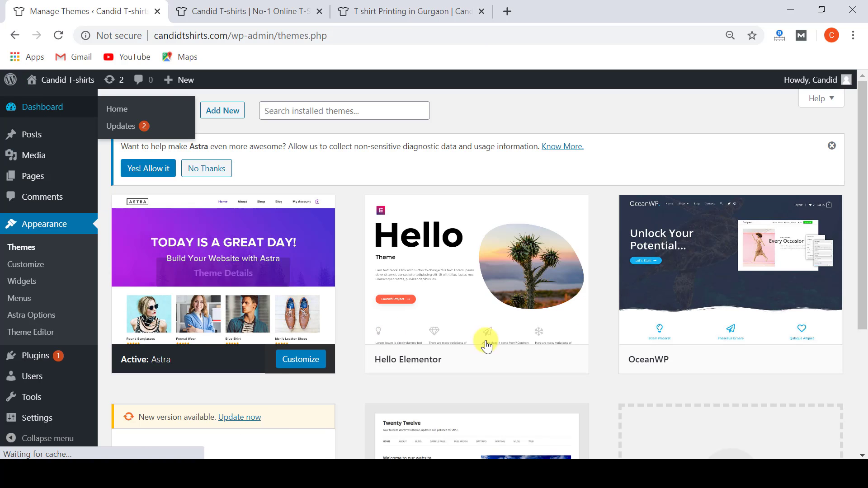
Step: Activate the Hello Elementor theme from the installed themes
{"action": "mouse_move", "coordinate": [407, 363]}
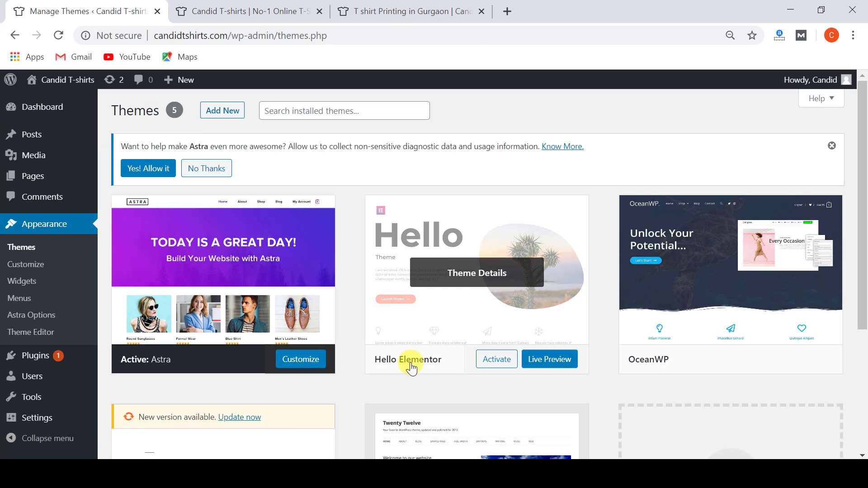
{"action": "left_click", "coordinate": [495, 361]}
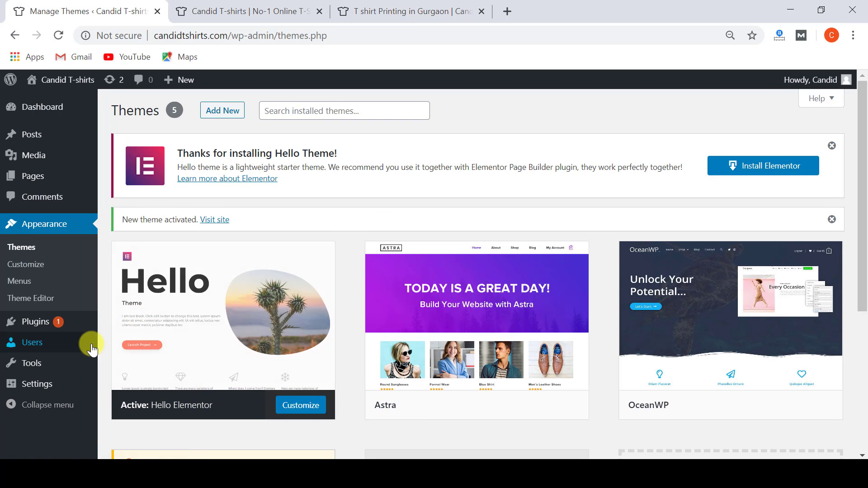
{"action": "mouse_move", "coordinate": [91, 348]}
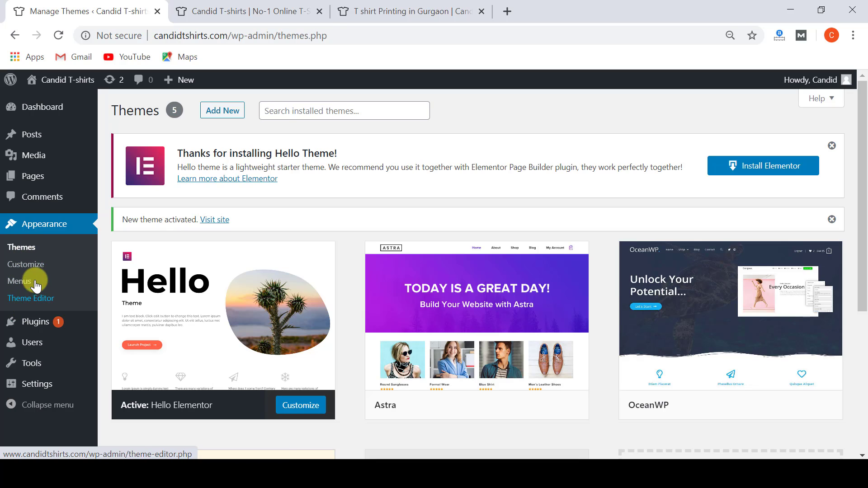
Step: Open the customizer for Hello Elementor, examine its Site Identity options and main sections, and close it to return to the installed themes
{"action": "left_click", "coordinate": [28, 266]}
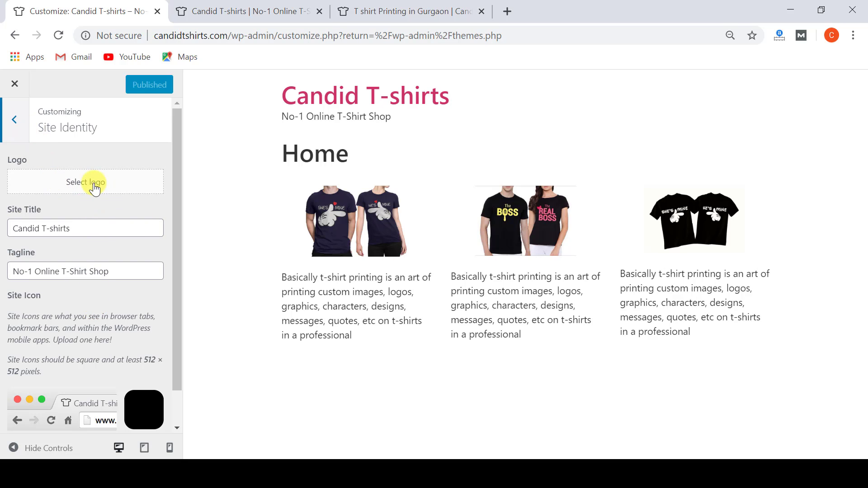
{"action": "left_click", "coordinate": [19, 120]}
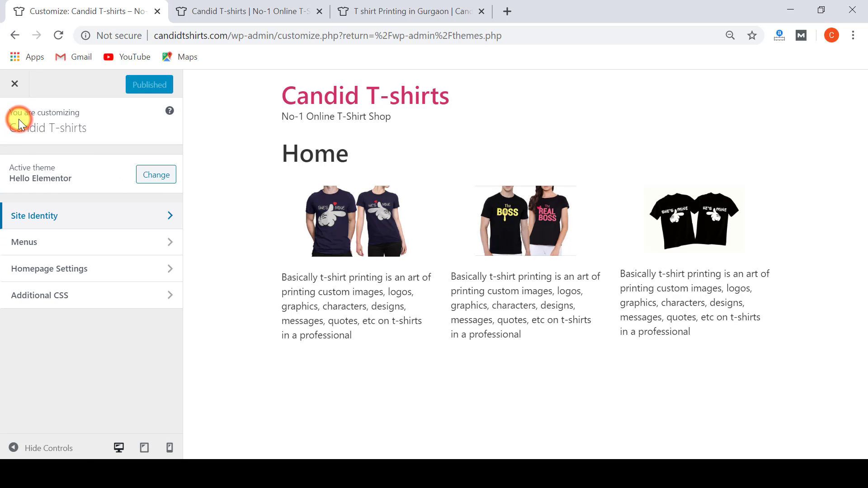
{"action": "left_click", "coordinate": [15, 84]}
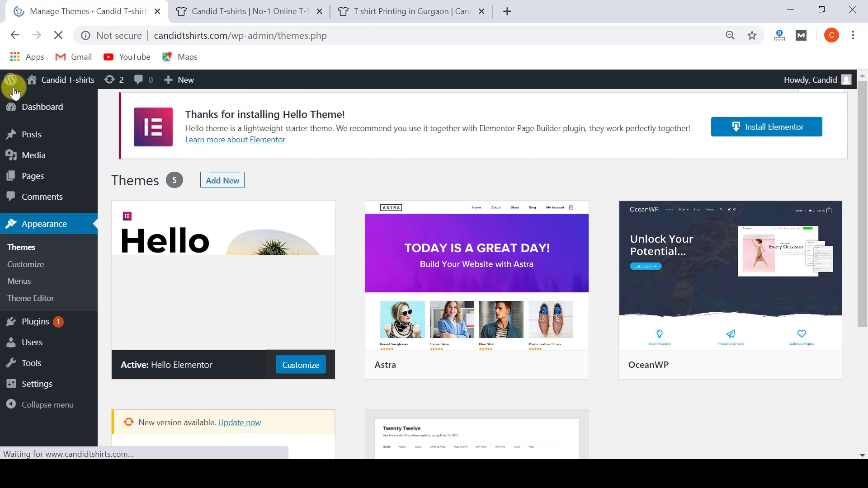
Step: Activate the Twenty Twelve theme from the installed themes
{"action": "scroll", "coordinate": [430, 369], "scroll_direction": "down", "scroll_amount": 2}
{"action": "scroll", "coordinate": [430, 369], "scroll_direction": "down", "scroll_amount": 2}
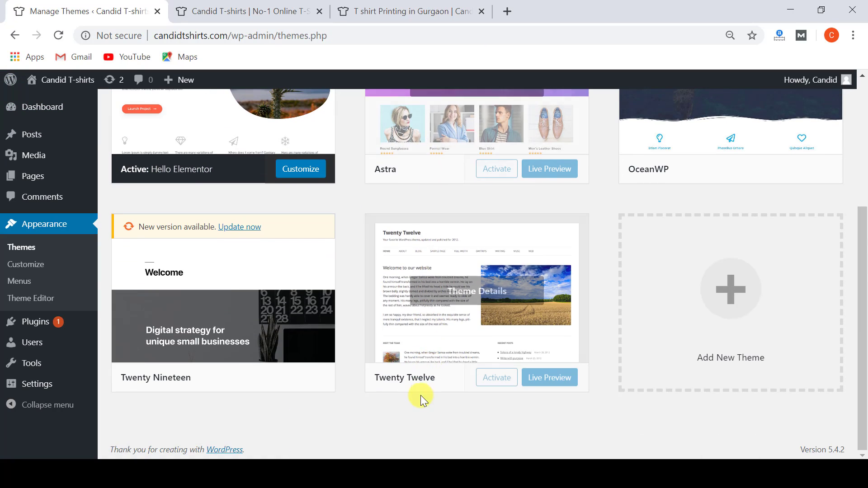
{"action": "left_click", "coordinate": [496, 378]}
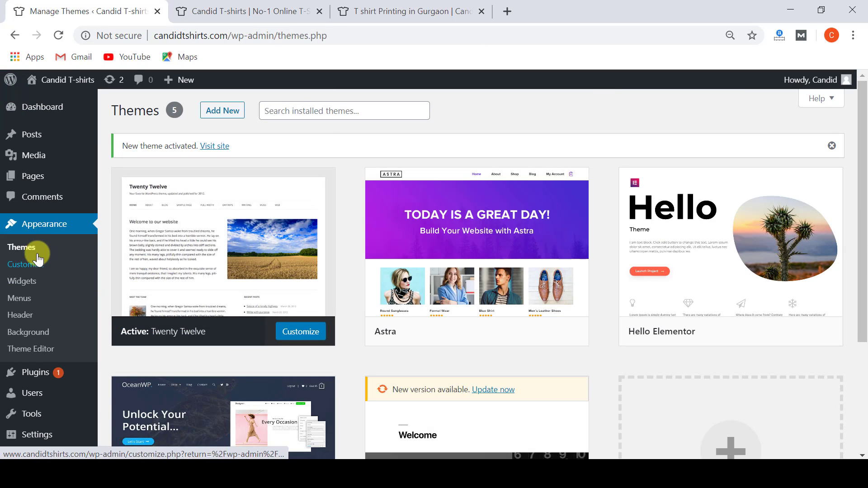